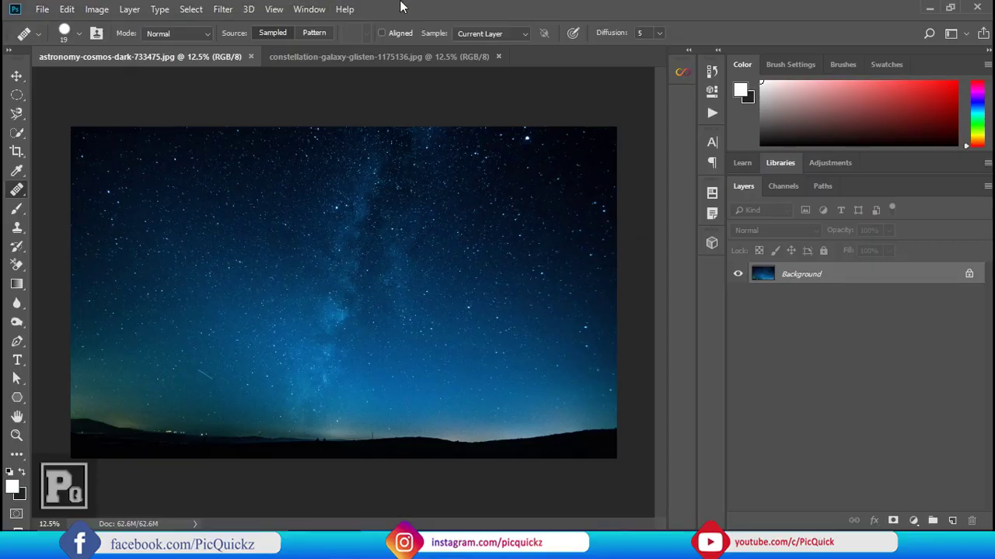
# Load the Stars Trails action set and play Star Trails Rotation on the night-sky photo.
pyautogui.click(308, 9)
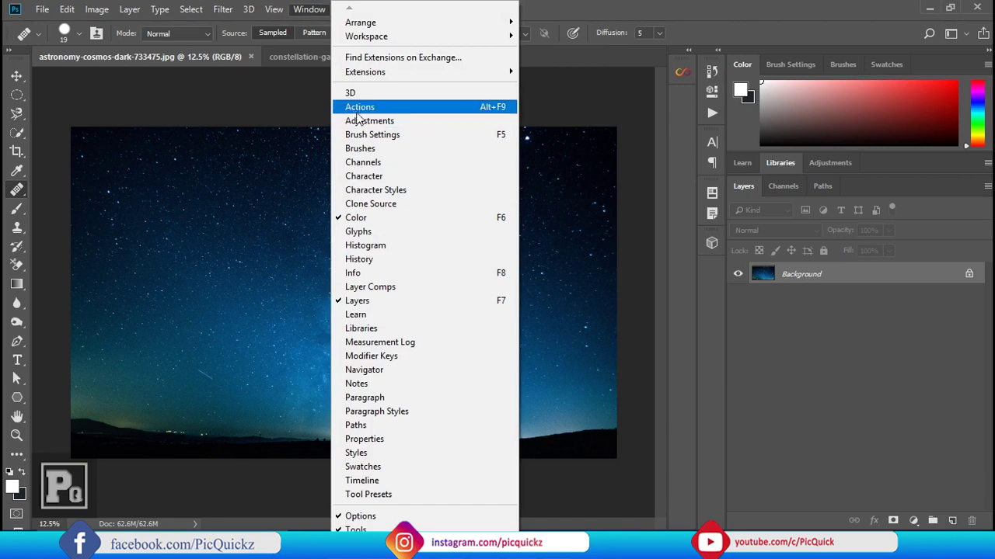
pyautogui.click(350, 106)
pyautogui.click(687, 65)
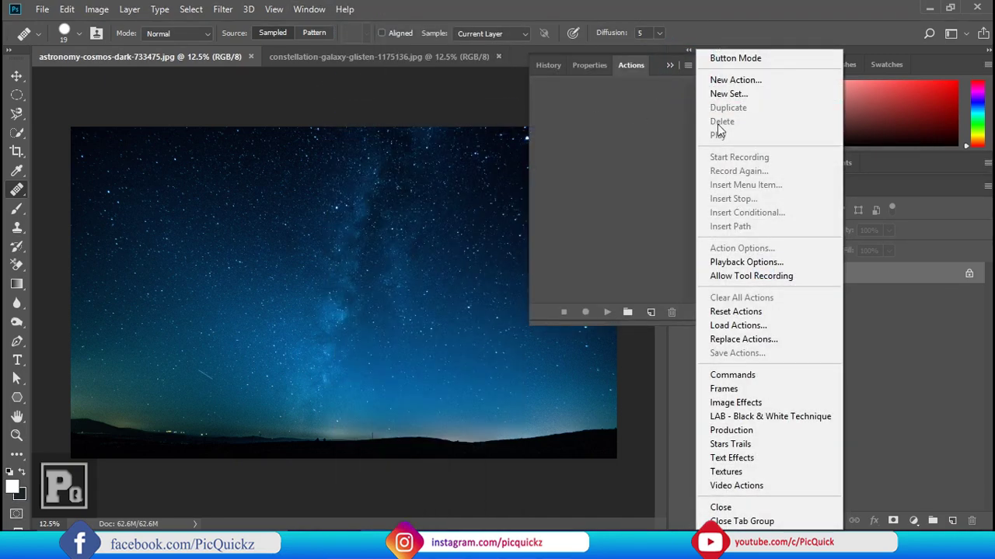
pyautogui.click(733, 445)
pyautogui.click(606, 100)
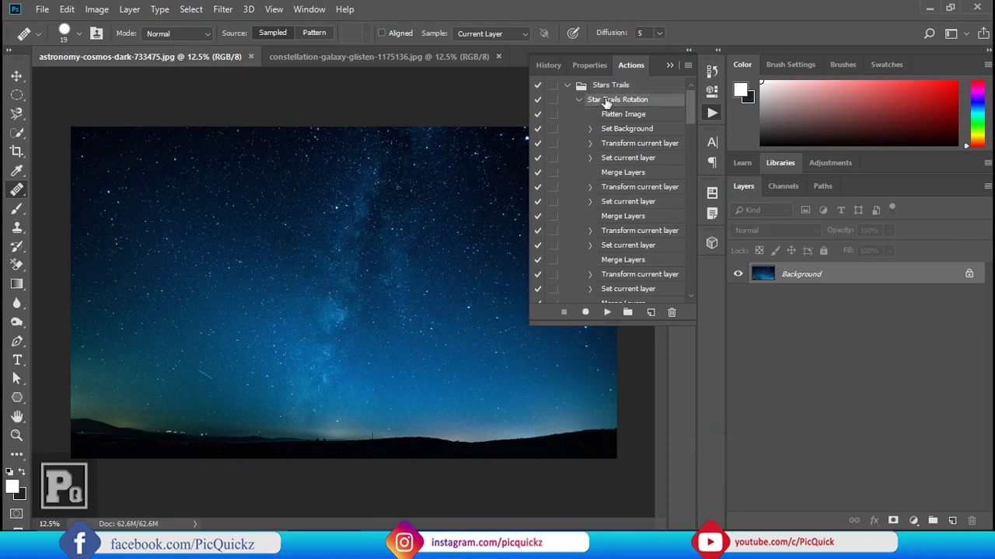
pyautogui.click(607, 312)
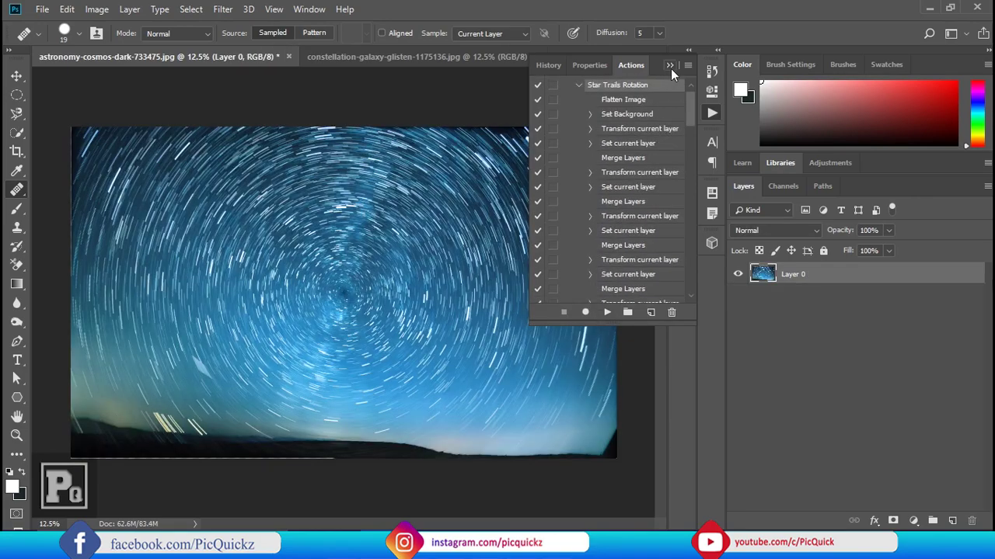
# Place the astronomy-cosmos-dark photo as an embedded layer at full size.
pyautogui.click(670, 66)
pyautogui.click(38, 10)
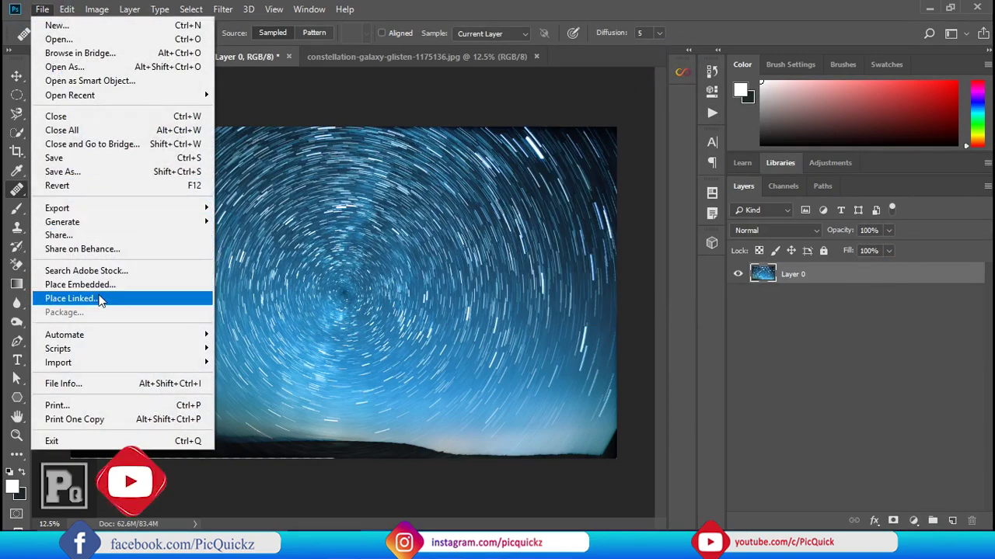
pyautogui.click(78, 285)
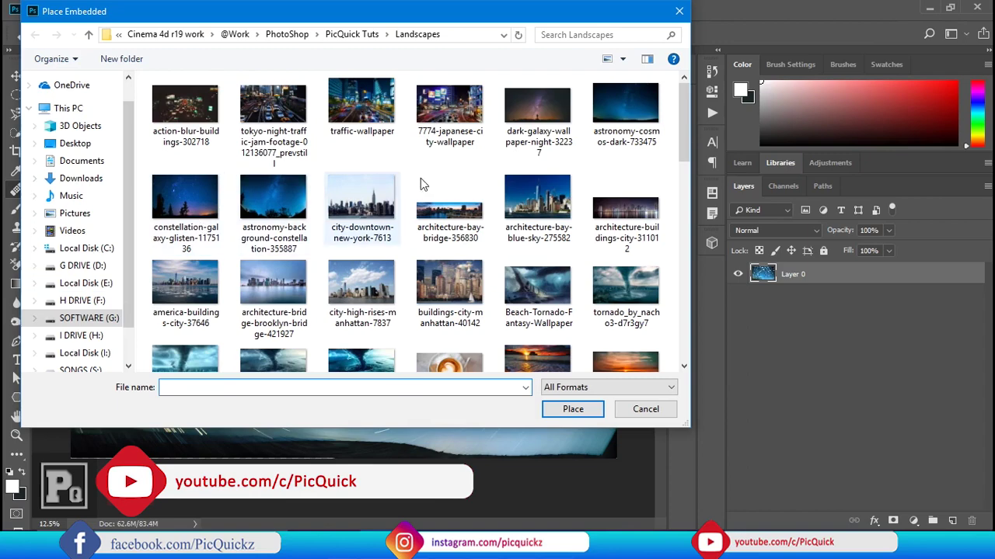
pyautogui.click(625, 109)
pyautogui.click(572, 409)
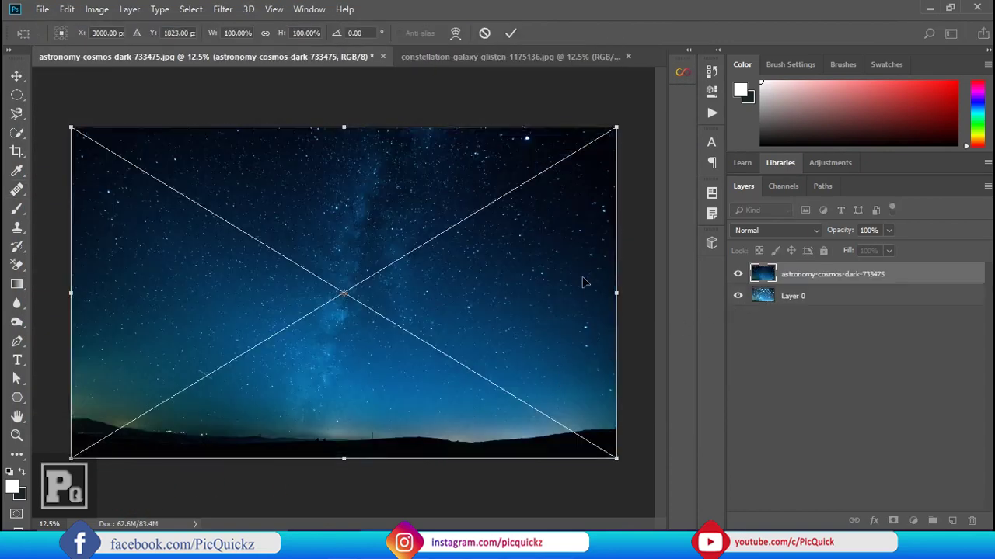
pyautogui.press('Return')
# Rasterize the placed astronomy photo layer.
pyautogui.rightClick(830, 277)
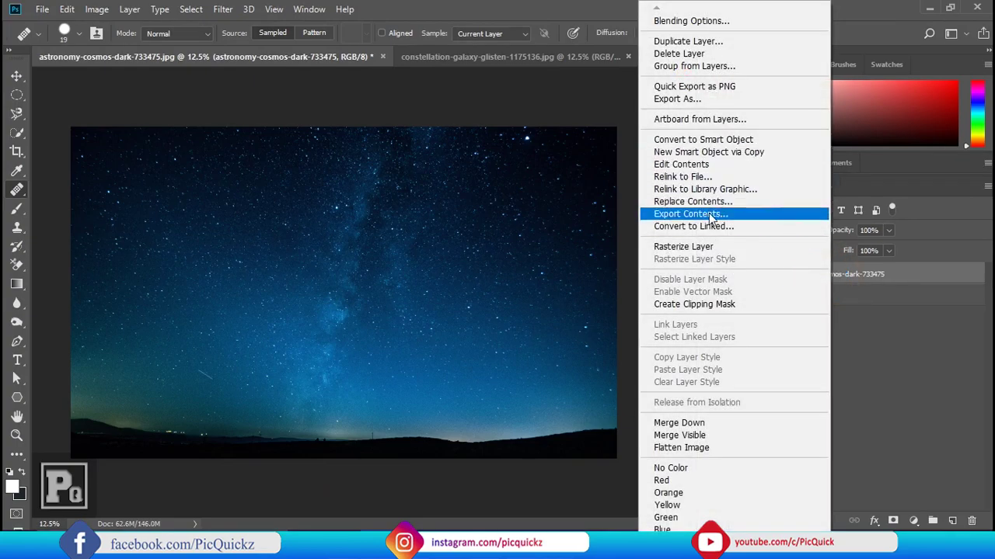
pyautogui.click(684, 246)
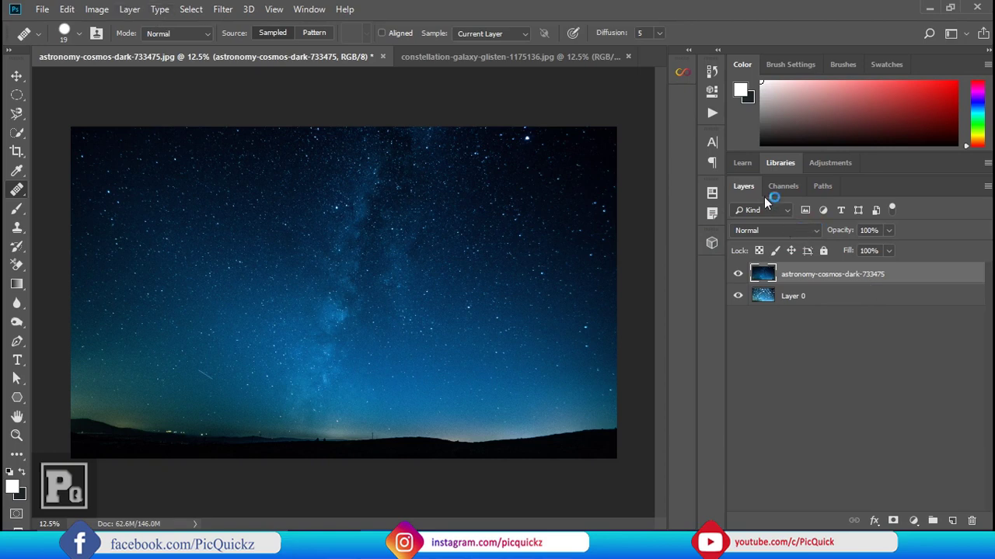
pyautogui.click(781, 187)
# Duplicate the Blue channel and show only the Blue copy channel.
pyautogui.click(780, 268)
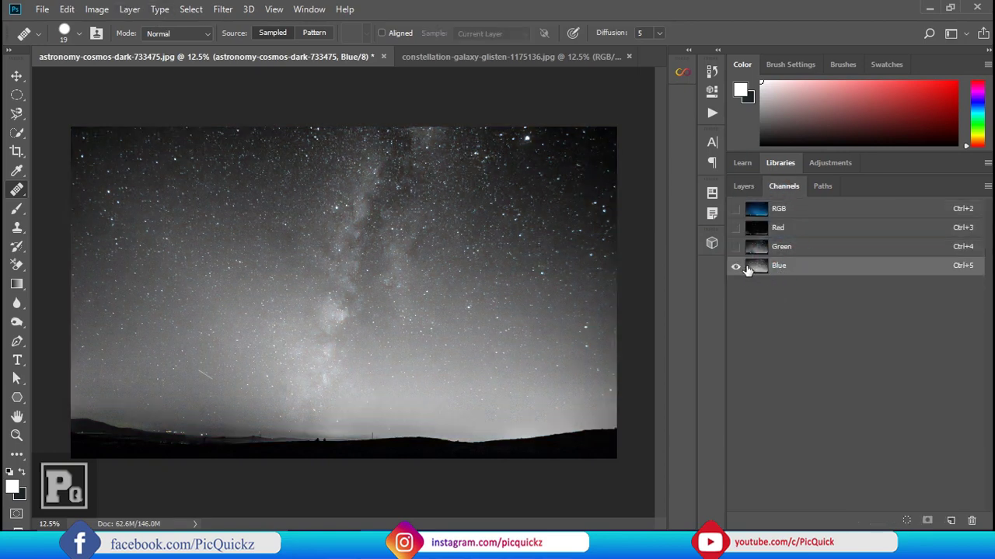
pyautogui.rightClick(797, 274)
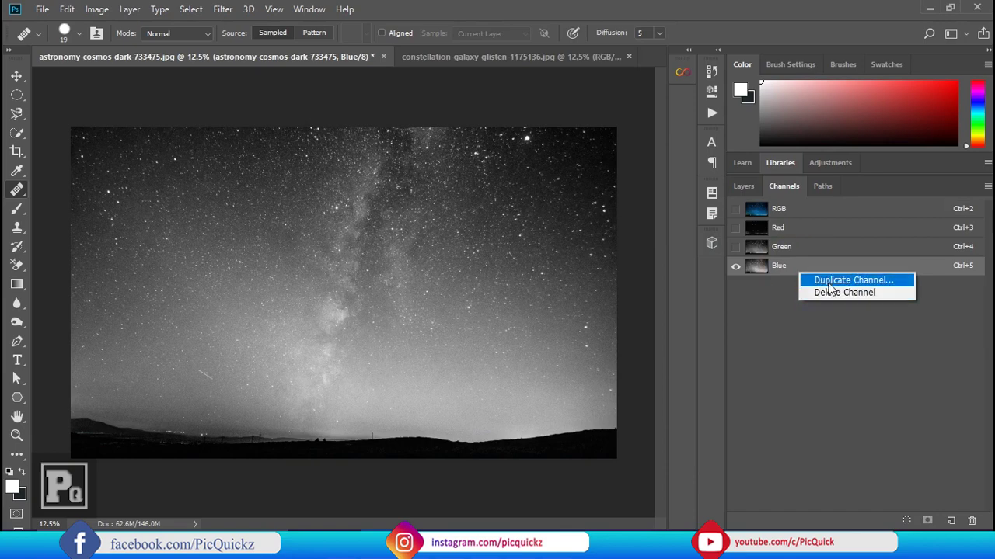
pyautogui.click(828, 282)
pyautogui.click(625, 144)
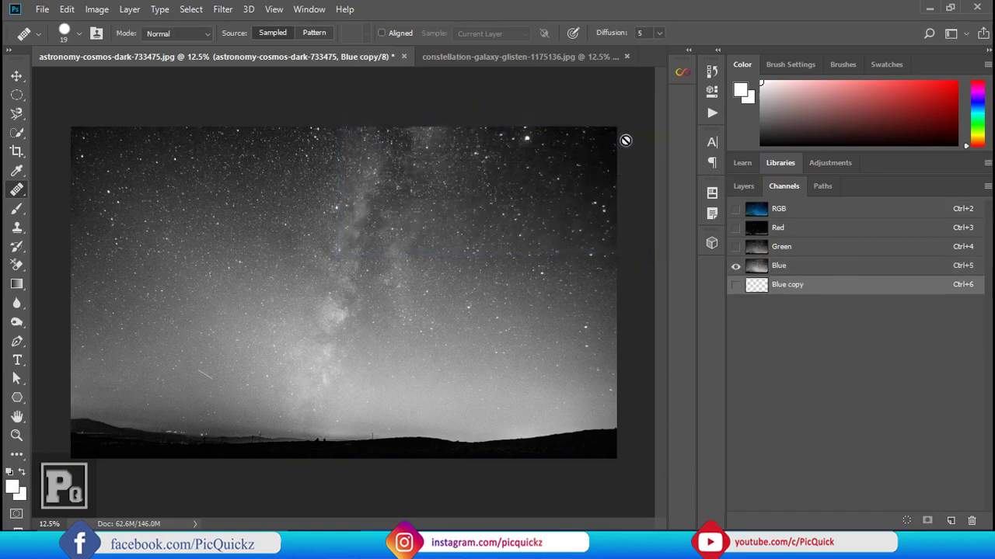
pyautogui.click(735, 283)
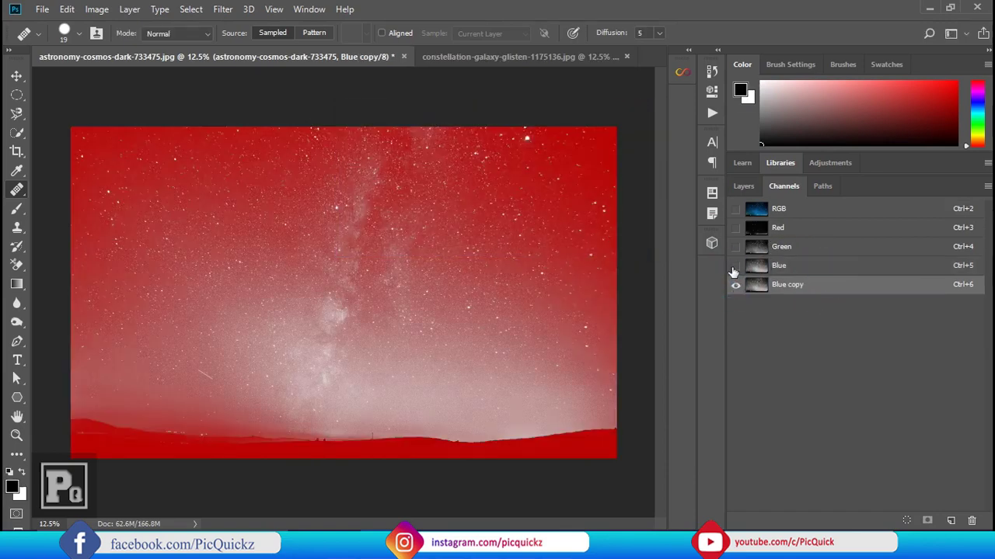
pyautogui.click(758, 283)
# Apply Levels to Blue copy with input values 0, 0.93 and 188.
pyautogui.click(97, 10)
pyautogui.moveTo(119, 48)
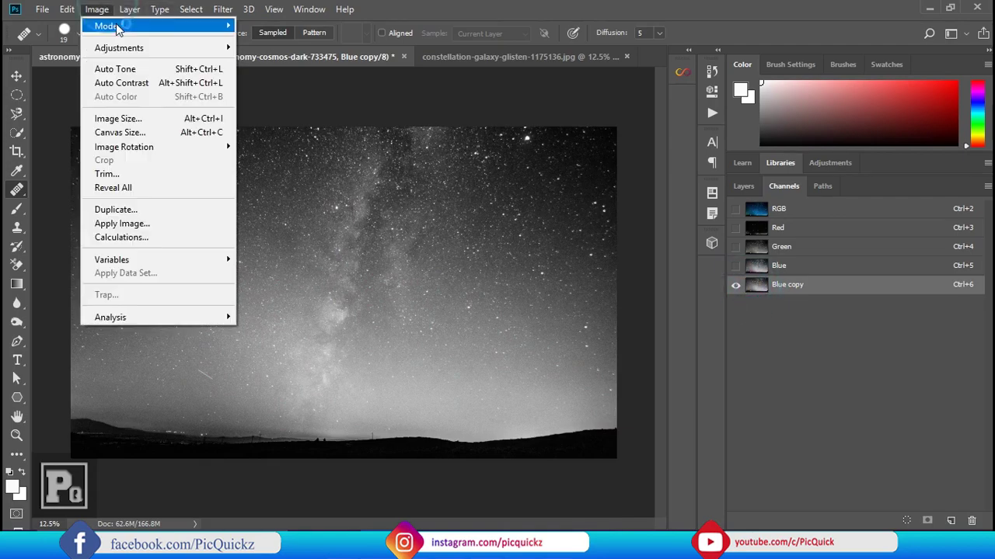
pyautogui.click(286, 65)
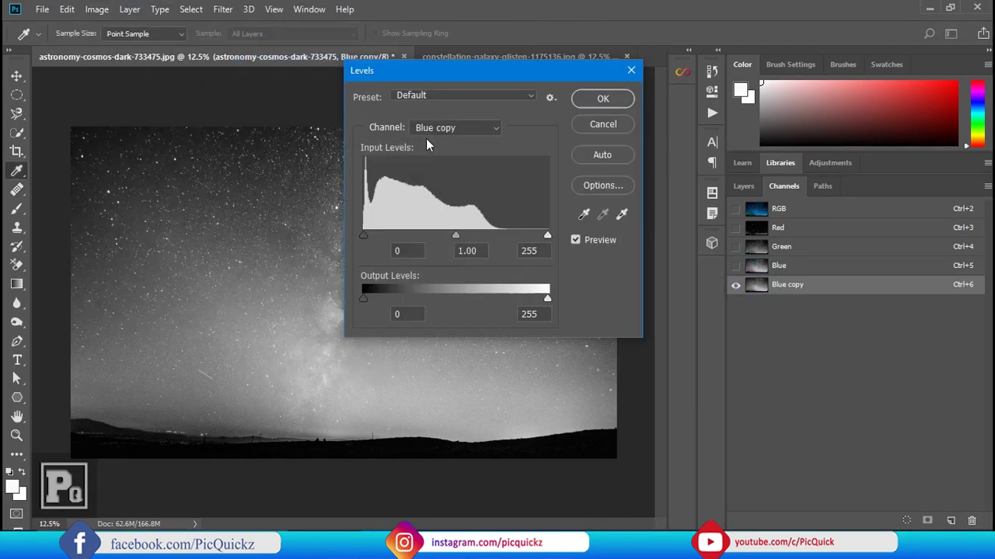
pyautogui.moveTo(548, 237); pyautogui.dragTo(498, 237)
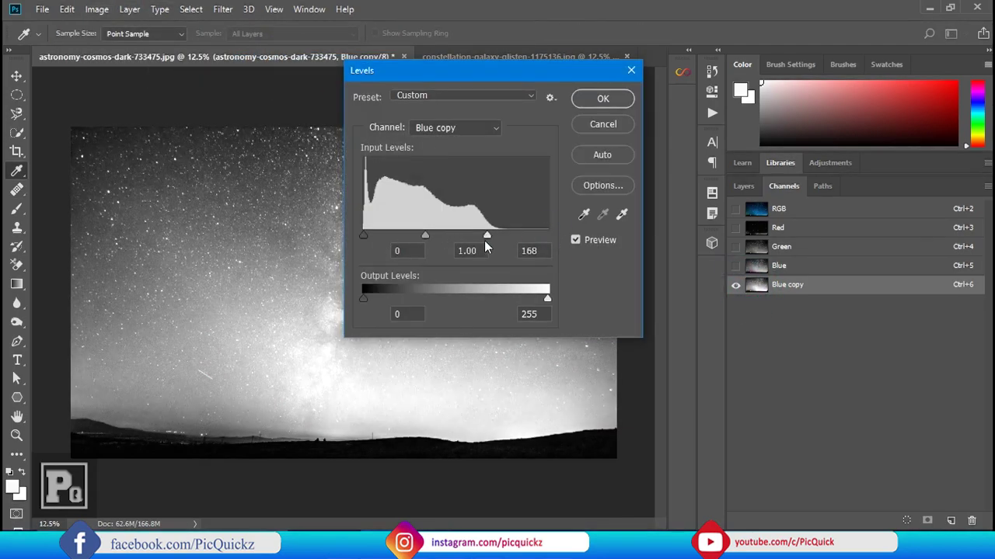
pyautogui.moveTo(495, 236); pyautogui.dragTo(499, 236)
pyautogui.moveTo(429, 235)
pyautogui.mouseDown()
pyautogui.moveTo(459, 235)
pyautogui.moveTo(434, 237)
pyautogui.mouseUp()
pyautogui.click(588, 102)
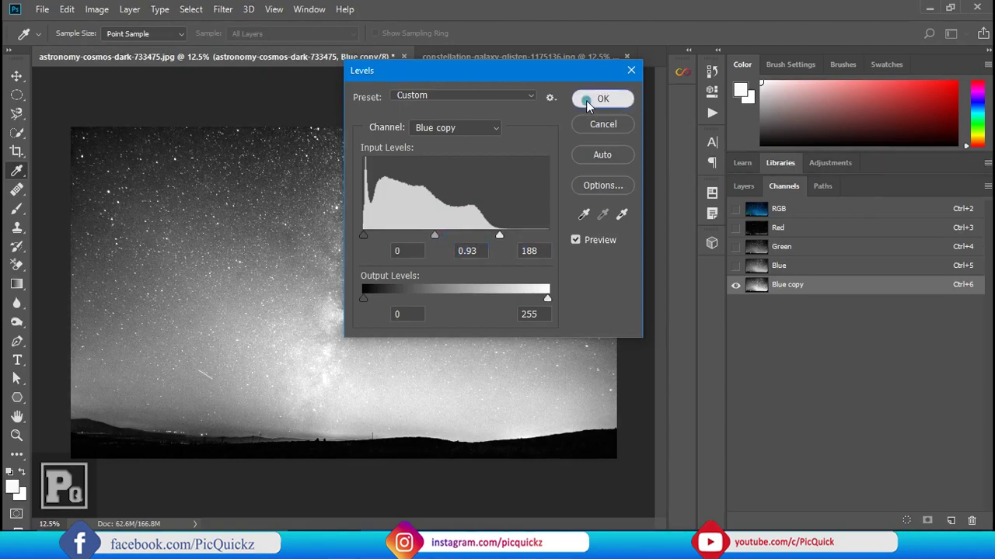
pyautogui.click(743, 186)
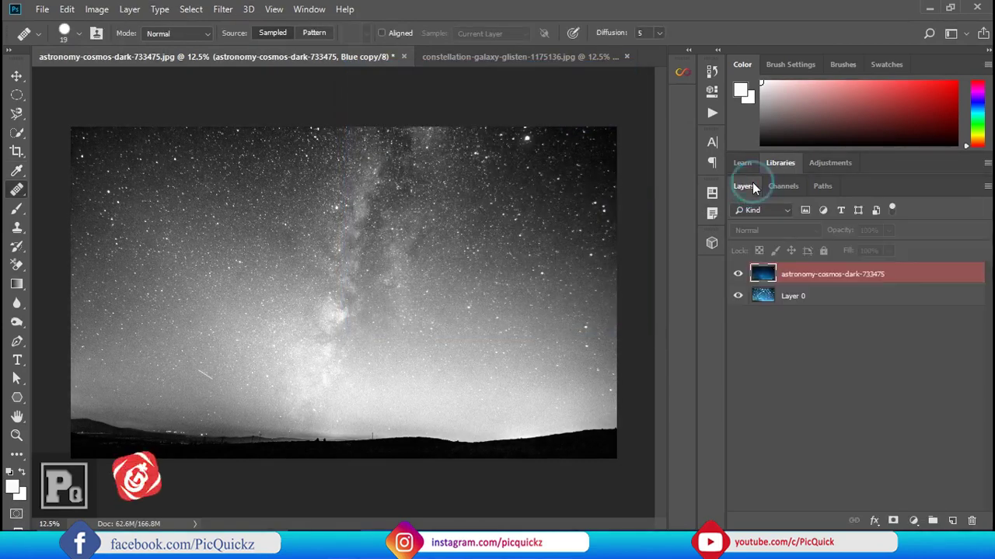
# Load the Blue copy channel as a selection and invert it.
pyautogui.hotkey('ctrl', '2')
pyautogui.click(781, 186)
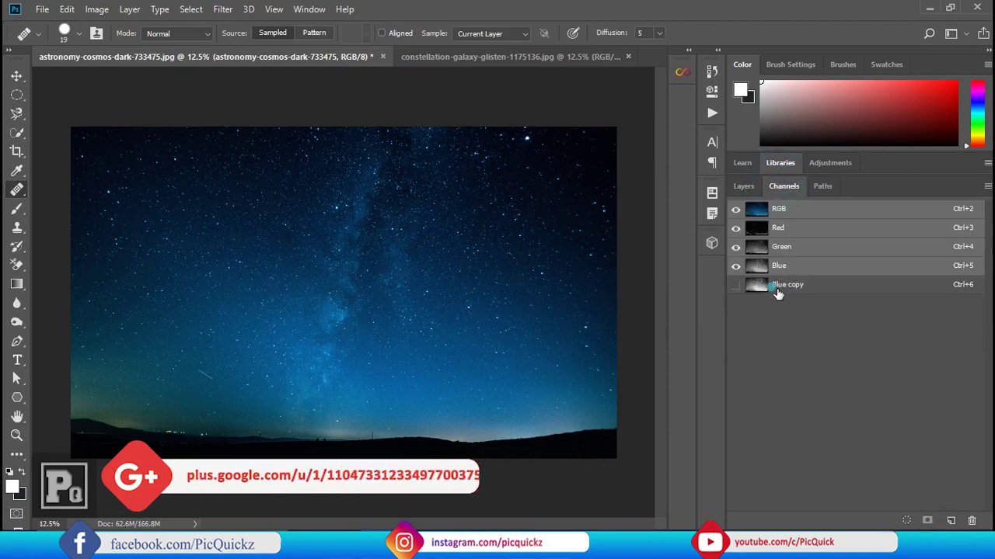
pyautogui.click(753, 289)
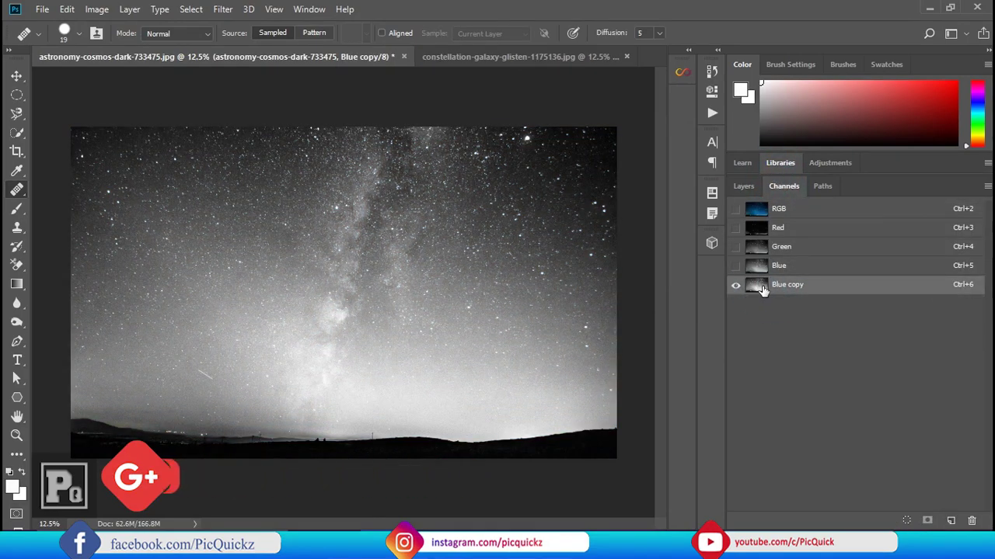
pyautogui.keyDown('ctrl'); pyautogui.click(758, 287); pyautogui.keyUp('ctrl')
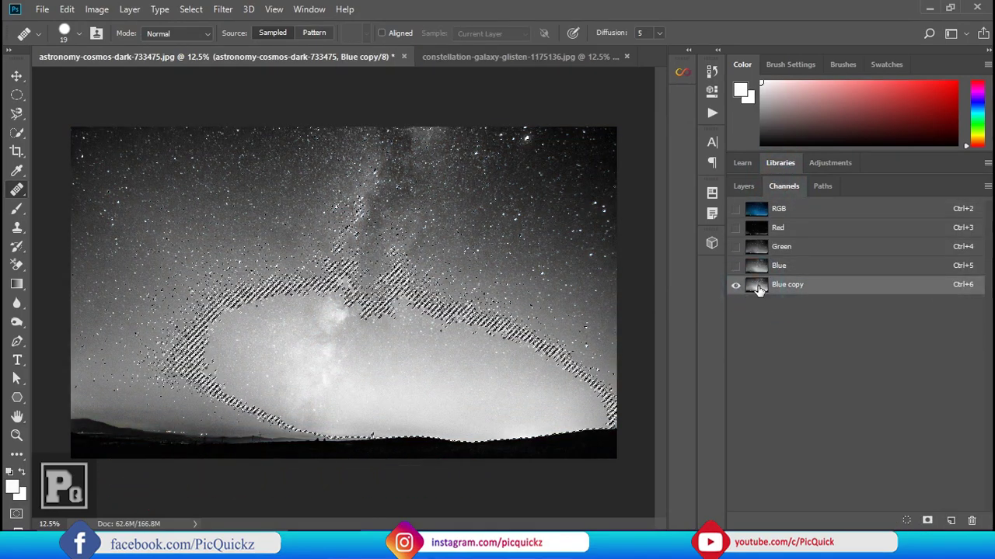
pyautogui.click(97, 8)
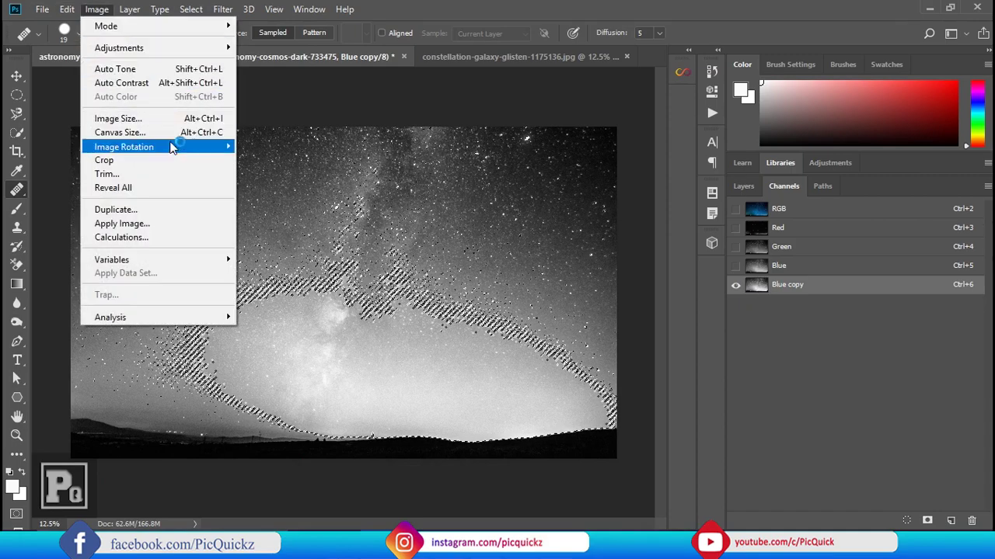
pyautogui.press('Escape')
pyautogui.click(191, 9)
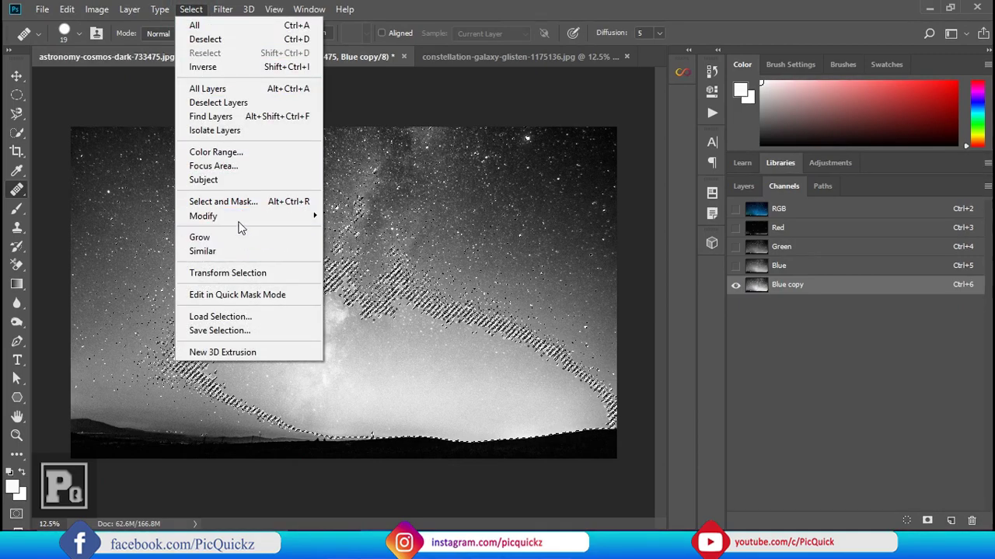
pyautogui.click(237, 67)
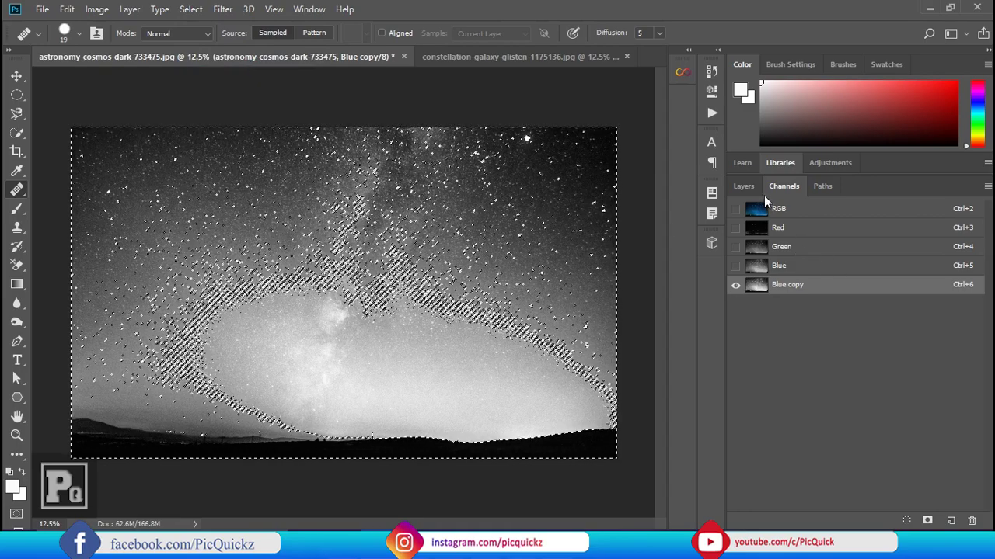
# Duplicate the astronomy sky layer twice, then undo both duplicates.
pyautogui.click(744, 186)
pyautogui.moveTo(946, 278)
pyautogui.mouseDown()
pyautogui.moveTo(959, 527)
pyautogui.moveTo(953, 521)
pyautogui.mouseUp()
pyautogui.moveTo(874, 279); pyautogui.dragTo(952, 521)
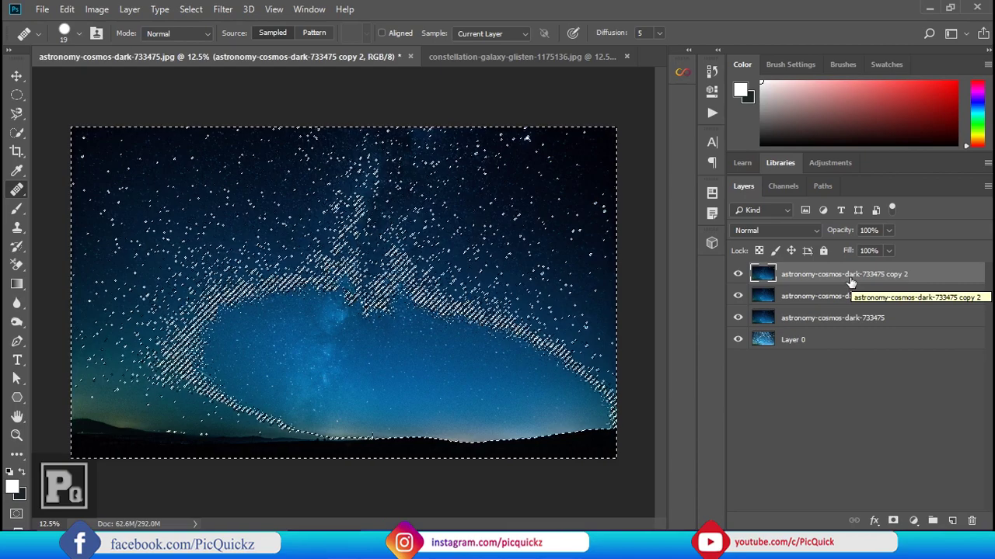
pyautogui.hotkey('ctrl', 'z')
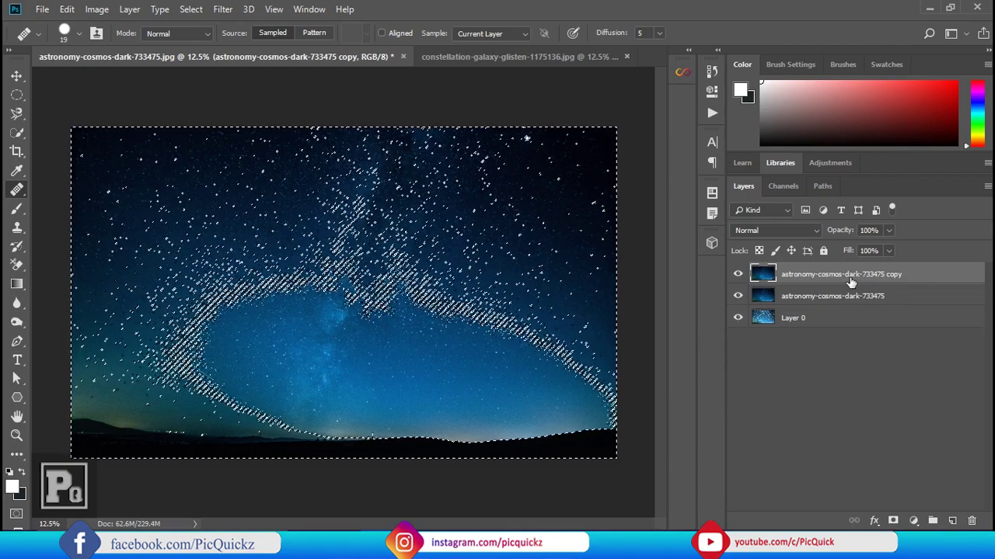
pyautogui.hotkey('ctrl', 'z')
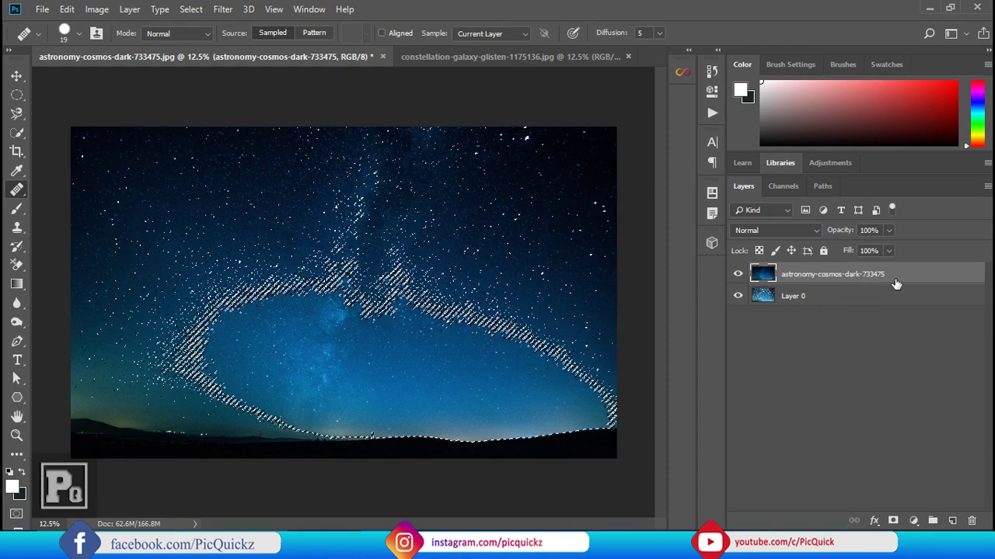
# Invert the star selection again and copy it onto new Layer 1.
pyautogui.click(190, 9)
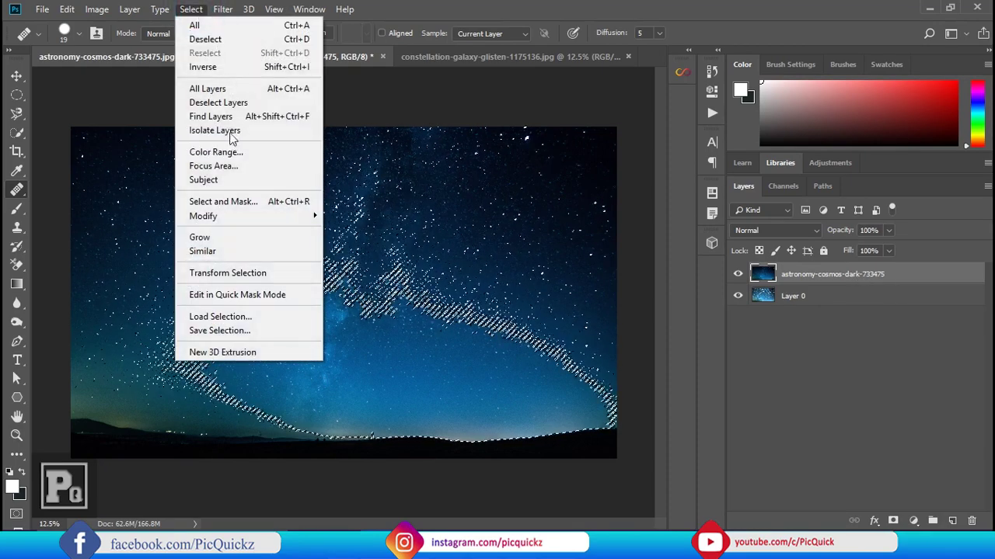
pyautogui.click(204, 67)
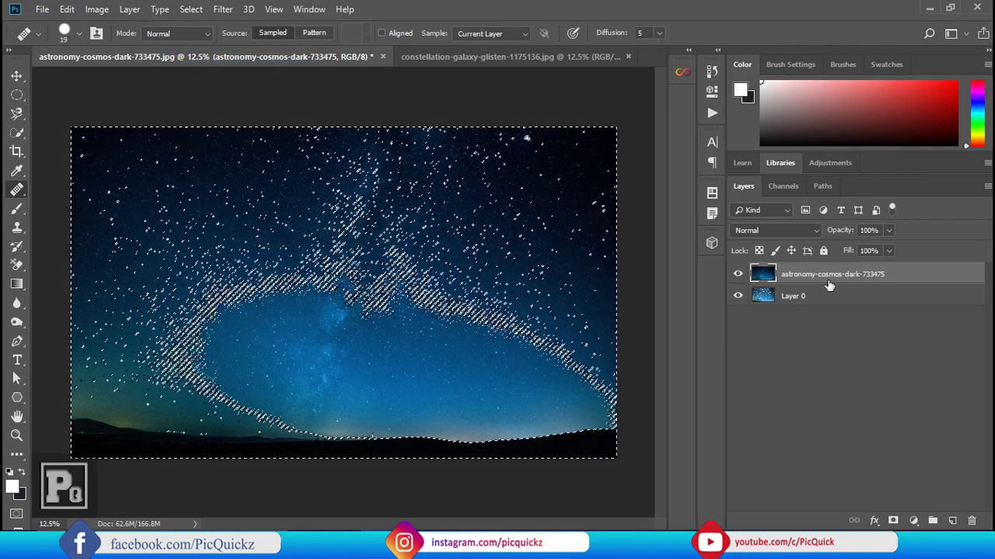
pyautogui.hotkey('ctrl', 'j')
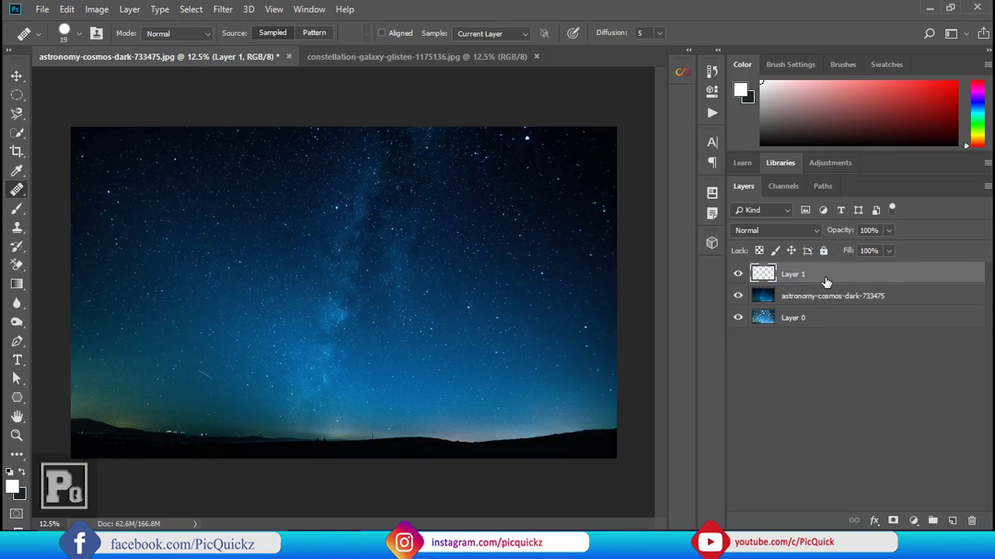
# Delete the original astronomy sky layer and add a white layer mask to Layer 1.
pyautogui.click(737, 296)
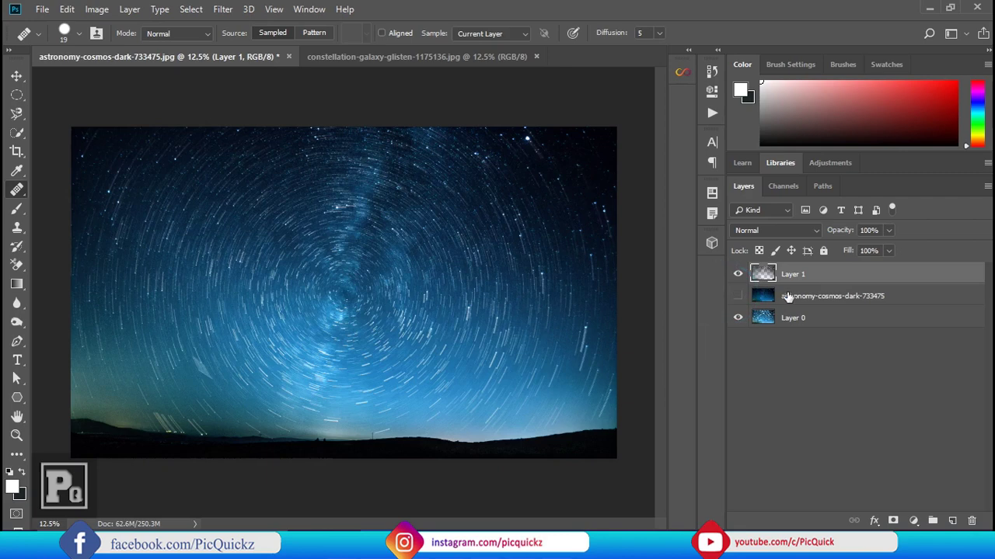
pyautogui.click(790, 298)
pyautogui.press('Delete')
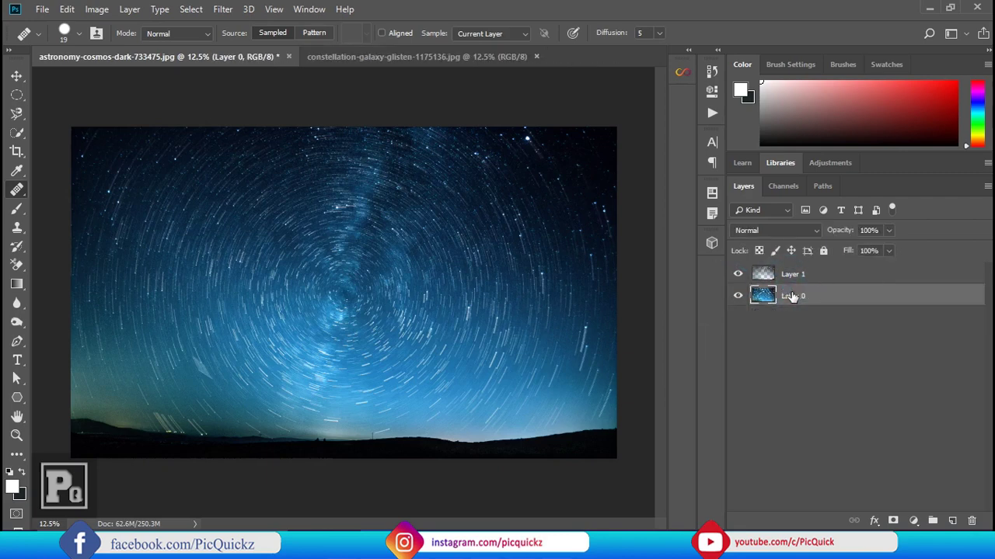
pyautogui.click(772, 280)
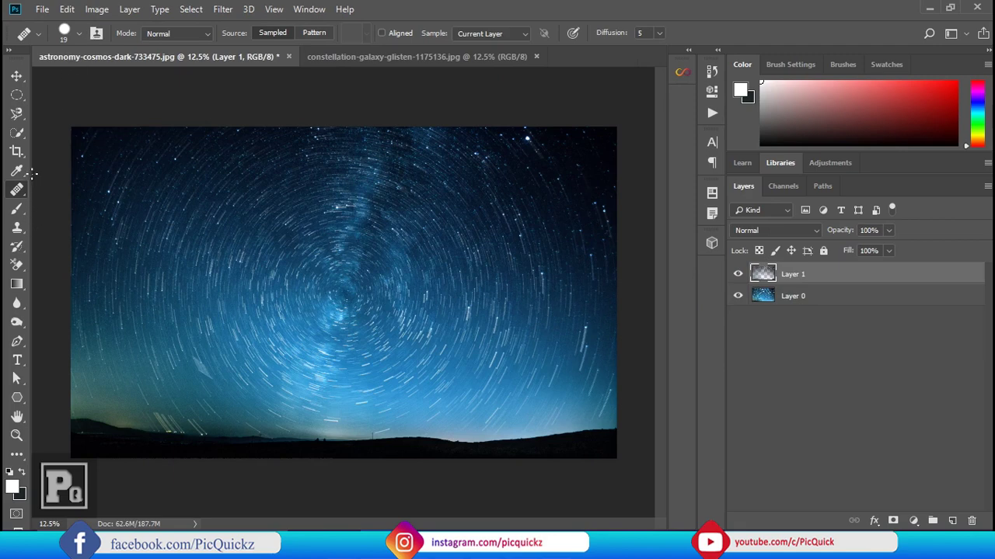
pyautogui.click(892, 520)
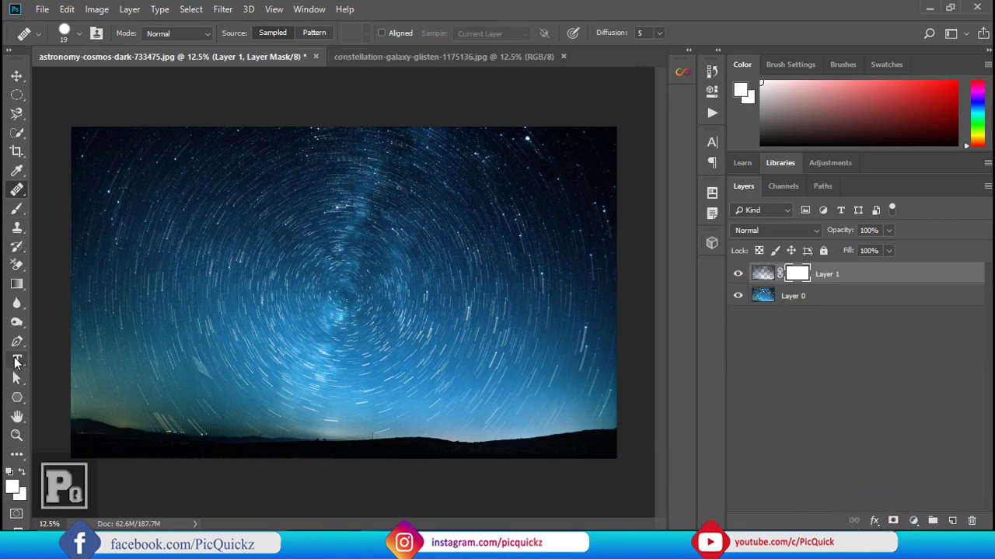
# Set up a soft round eraser at 495 px with 0% hardness.
pyautogui.click(12, 210)
pyautogui.rightClick(289, 219)
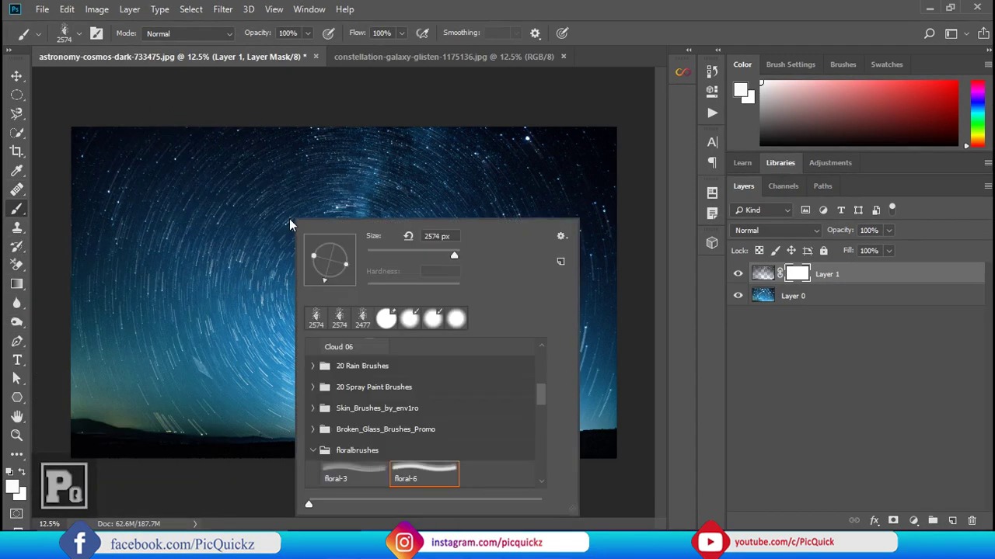
pyautogui.press('e')
pyautogui.click(386, 318)
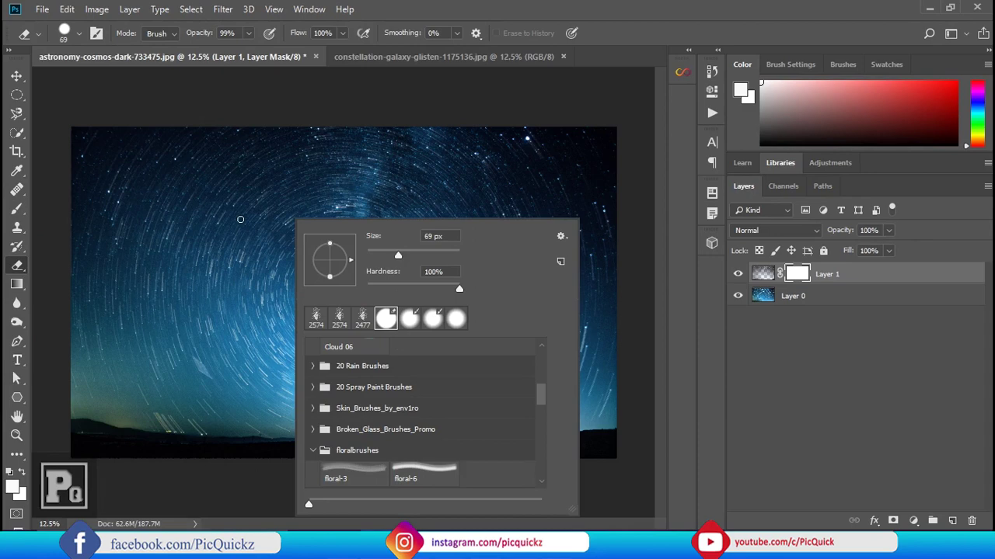
pyautogui.moveTo(425, 255); pyautogui.dragTo(449, 255)
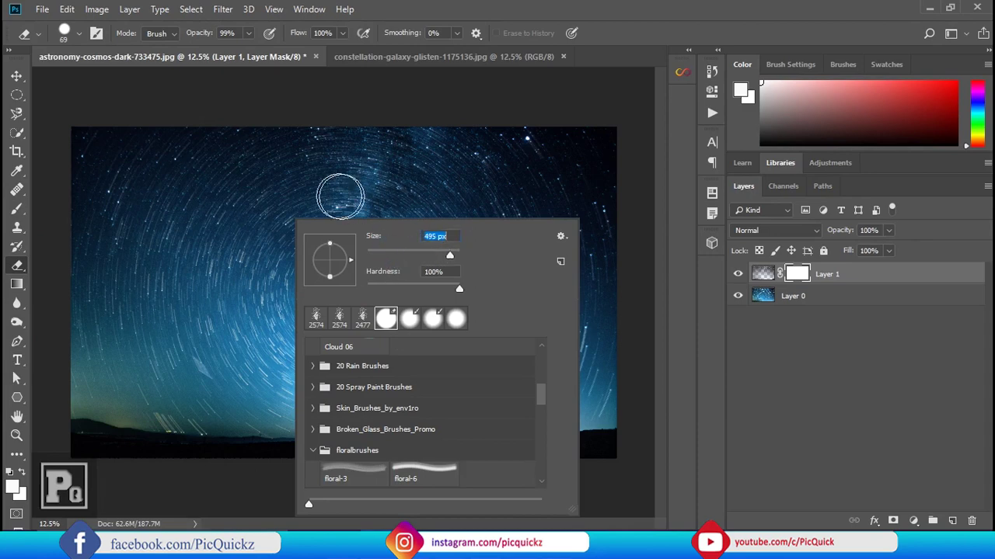
pyautogui.moveTo(396, 293); pyautogui.dragTo(357, 293)
pyautogui.press('Return')
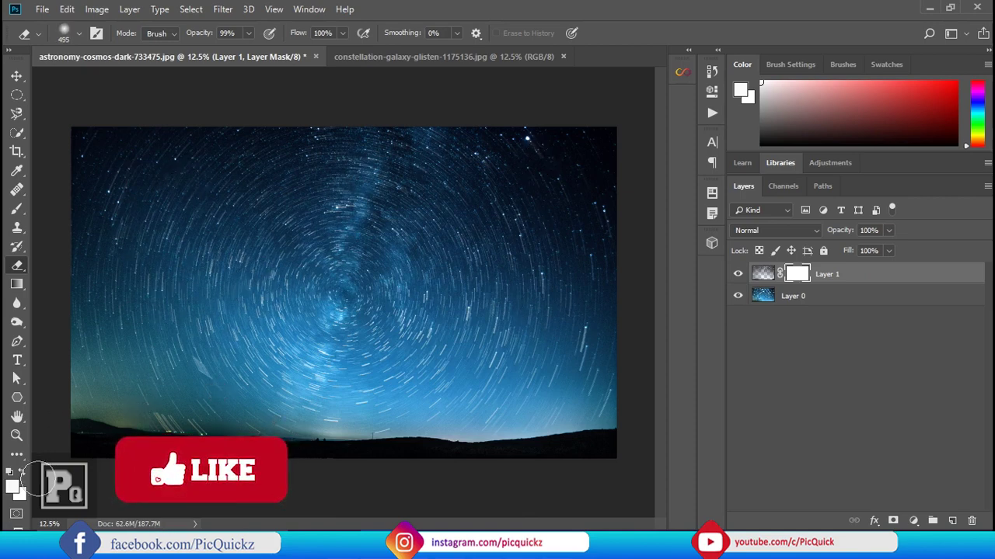
# Erase the mask across the upper sky, enlarging the eraser to about 2801 px.
pyautogui.moveTo(253, 151)
pyautogui.mouseDown()
pyautogui.moveTo(437, 171)
pyautogui.moveTo(268, 204)
pyautogui.moveTo(513, 155)
pyautogui.moveTo(433, 197)
pyautogui.mouseUp()
pyautogui.rightClick(323, 224)
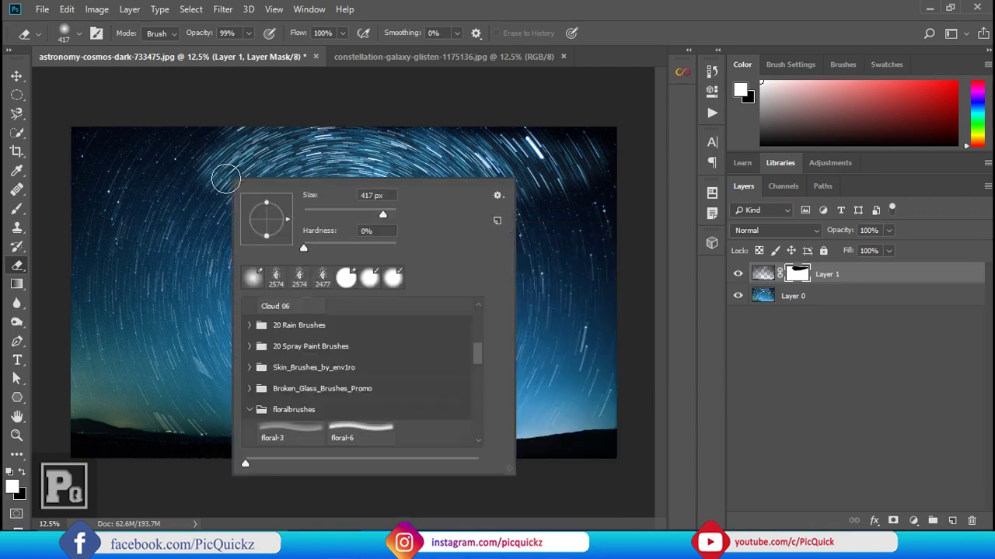
pyautogui.moveTo(195, 177); pyautogui.dragTo(289, 180)
pyautogui.moveTo(100, 173)
pyautogui.mouseDown()
pyautogui.moveTo(189, 189)
pyautogui.moveTo(144, 288)
pyautogui.moveTo(544, 231)
pyautogui.moveTo(622, 195)
pyautogui.mouseUp()
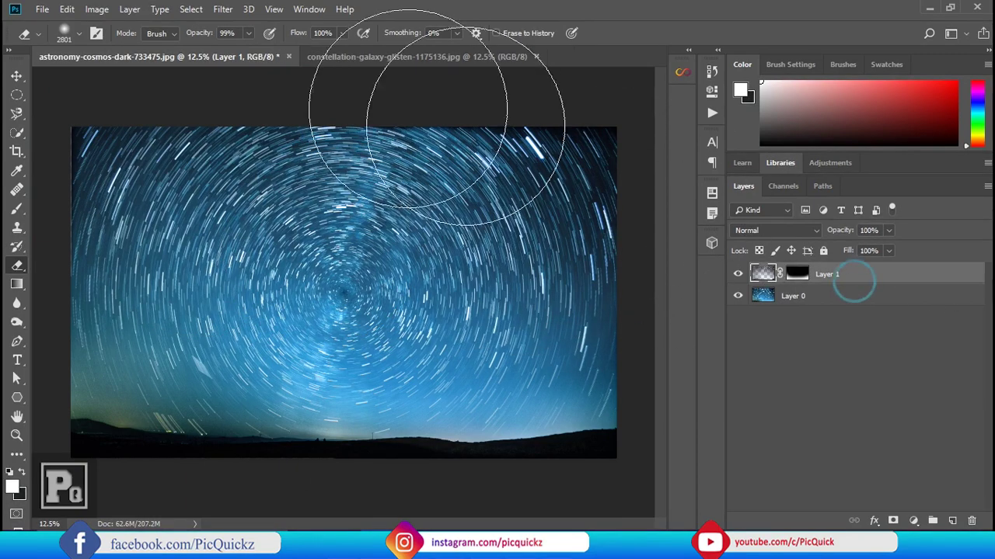
# In the constellation photo, unlock Background and duplicate the Blue channel, viewing only Blue copy.
pyautogui.click(314, 59)
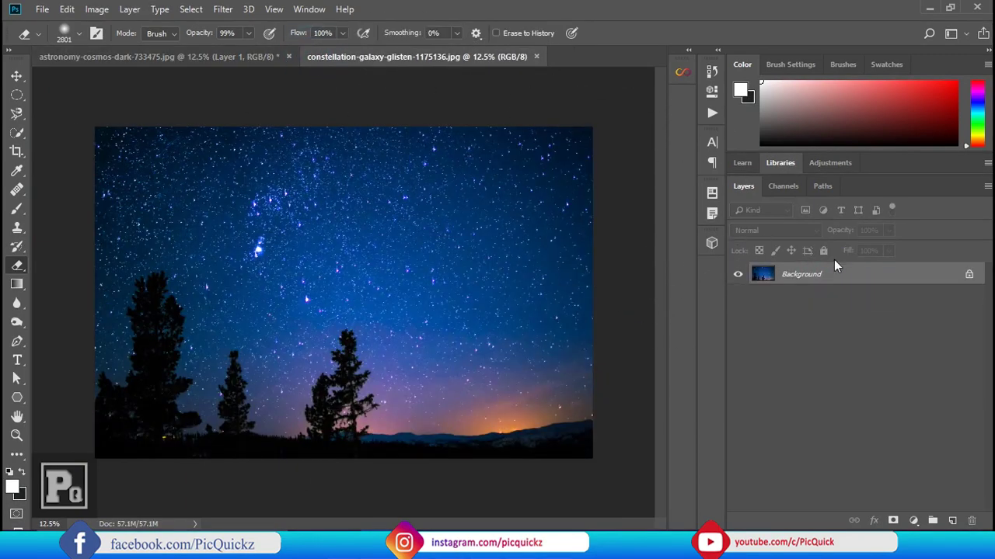
pyautogui.click(970, 275)
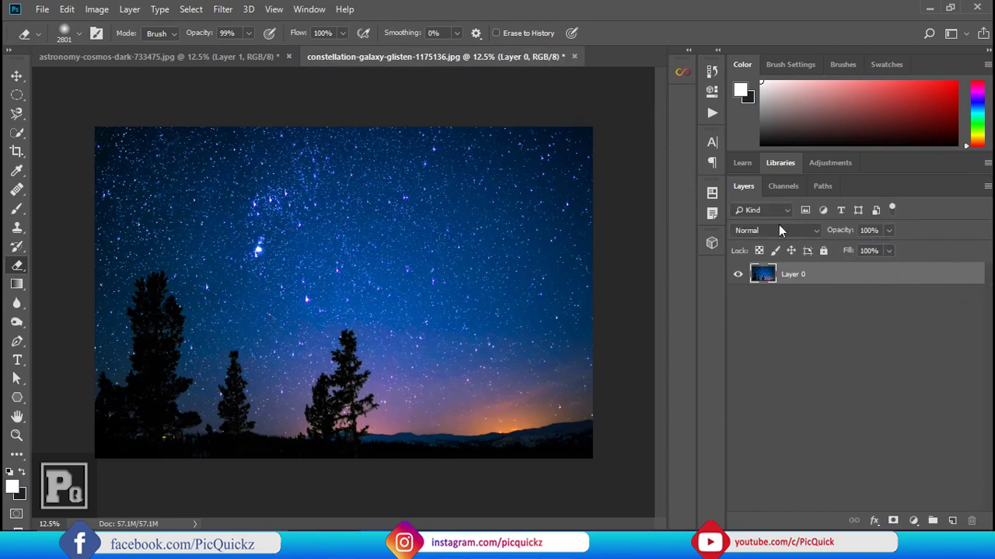
pyautogui.click(783, 186)
pyautogui.click(748, 267)
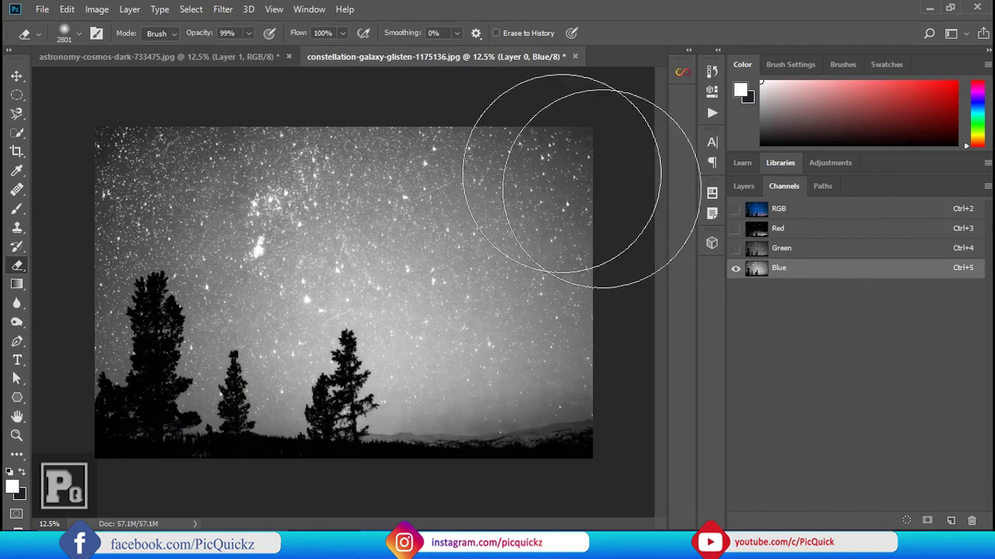
pyautogui.rightClick(812, 273)
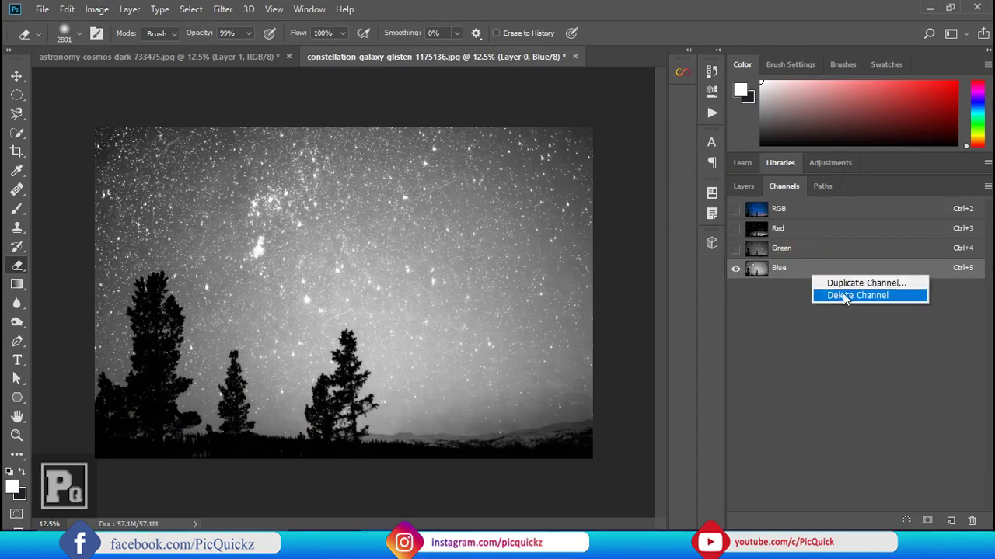
pyautogui.click(845, 285)
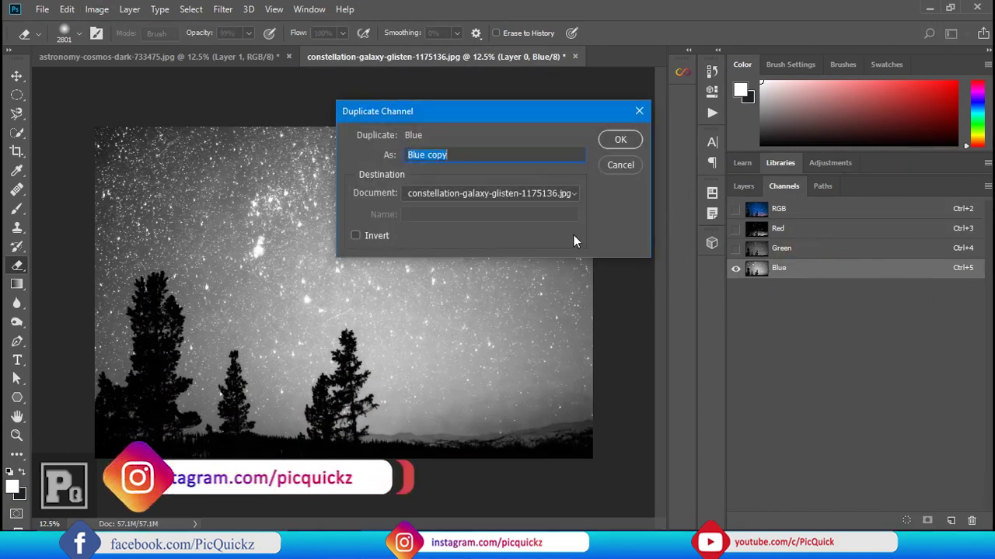
pyautogui.click(619, 139)
pyautogui.click(737, 268)
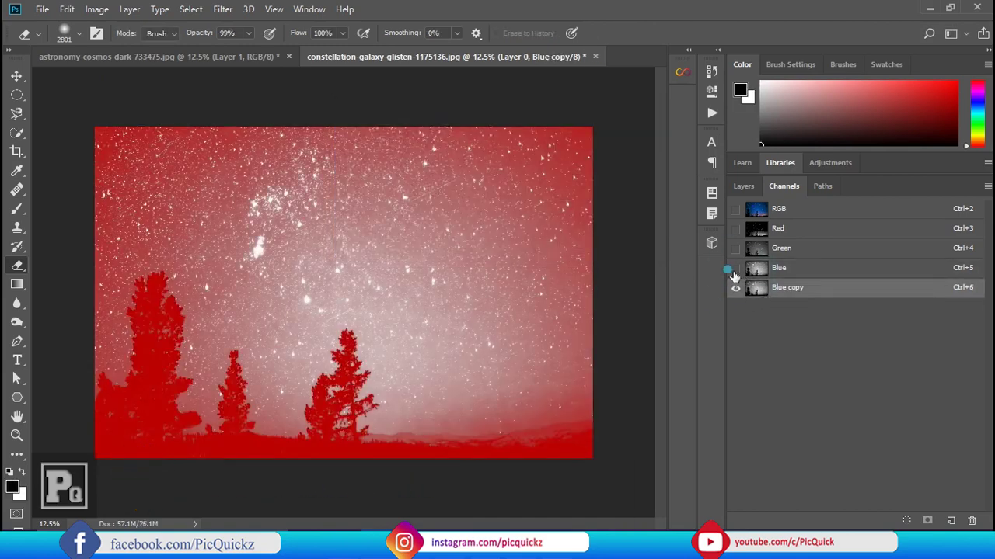
pyautogui.click(756, 288)
# Apply Levels to Blue copy at 0, 0.59 and 131 for white sky and black trees.
pyautogui.click(96, 9)
pyautogui.moveTo(119, 48)
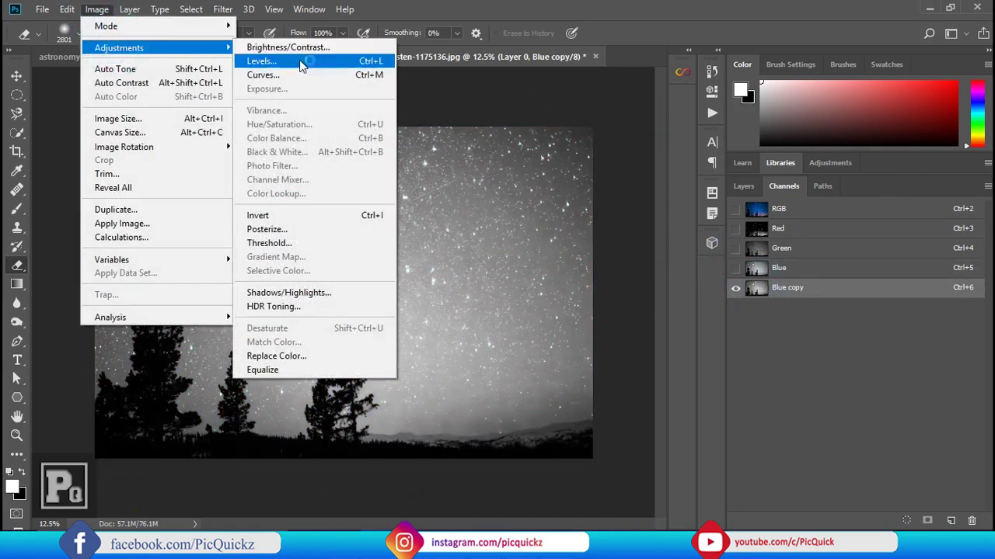
pyautogui.click(300, 67)
pyautogui.moveTo(455, 235); pyautogui.dragTo(460, 235)
pyautogui.moveTo(546, 234); pyautogui.dragTo(426, 236)
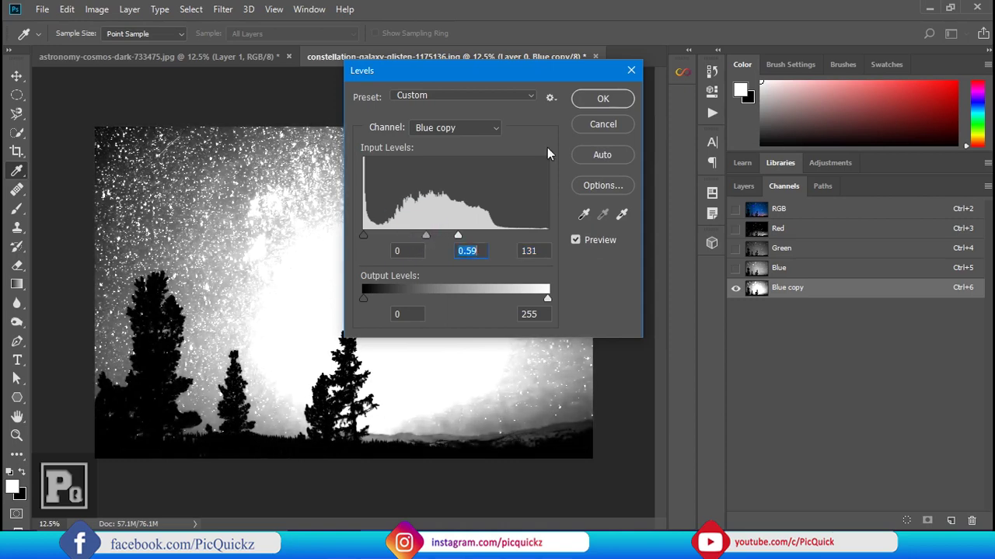
pyautogui.click(602, 101)
# Load the Blue copy channel as a selection in the constellation photo.
pyautogui.click(743, 186)
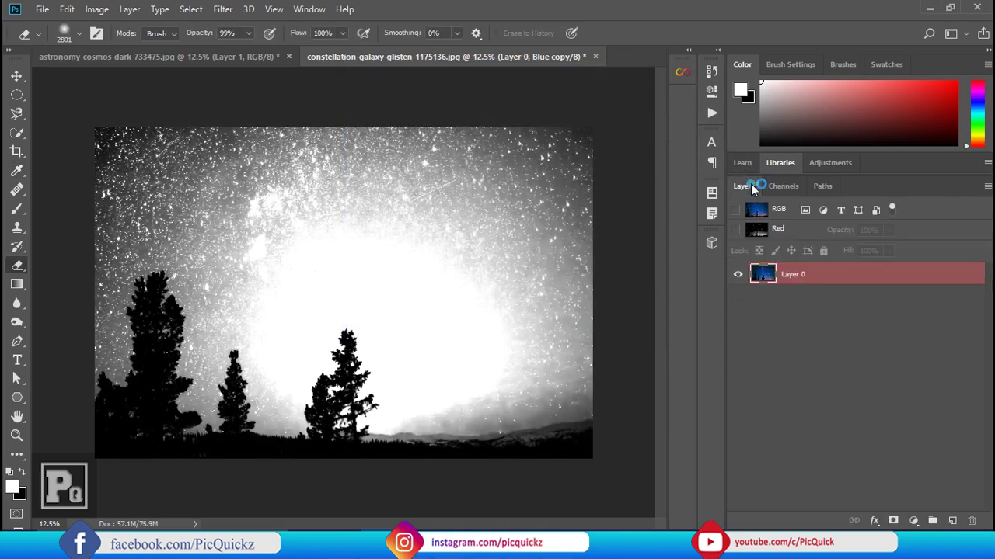
pyautogui.hotkey('ctrl', 'j')
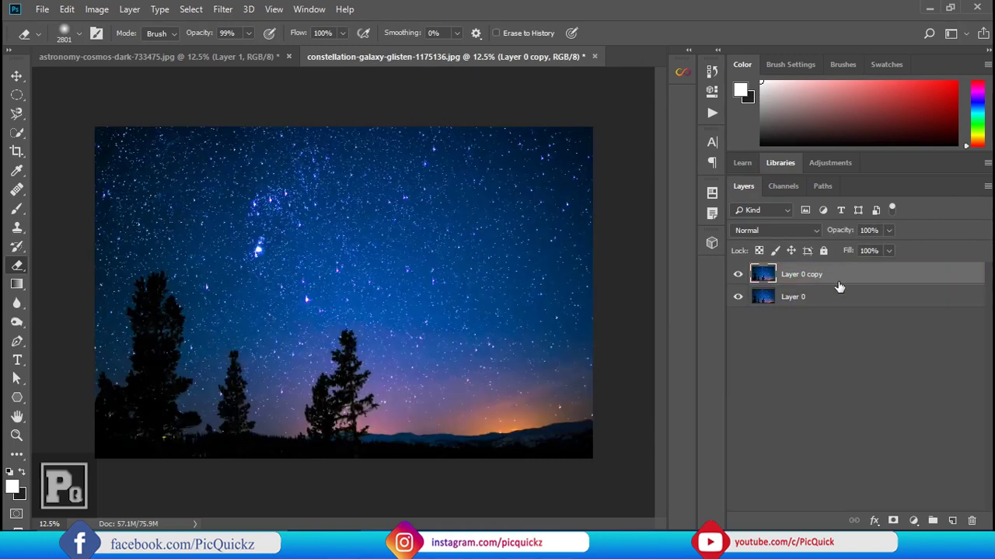
pyautogui.hotkey('ctrl', 'z')
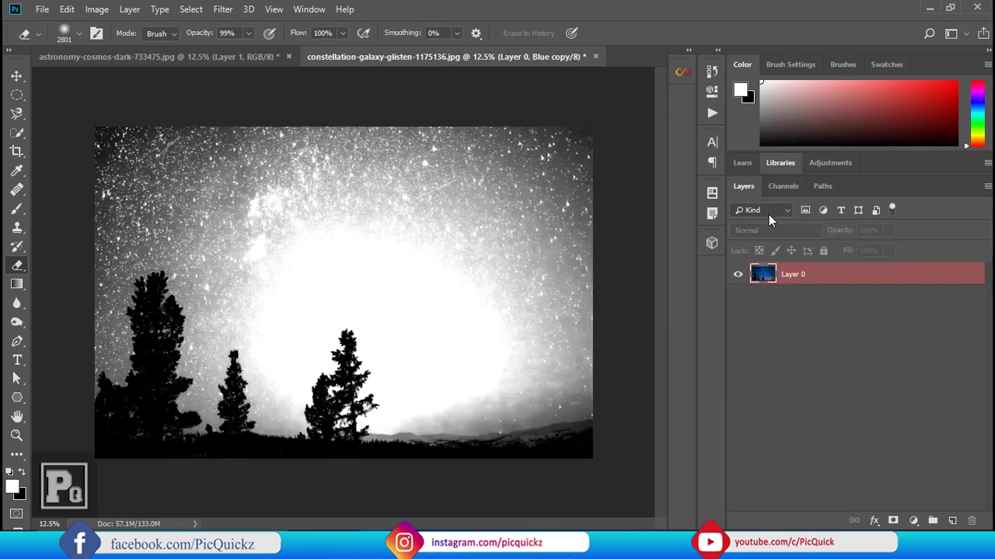
pyautogui.click(782, 186)
pyautogui.keyDown('ctrl'); pyautogui.click(762, 288); pyautogui.keyUp('ctrl')
pyautogui.click(747, 187)
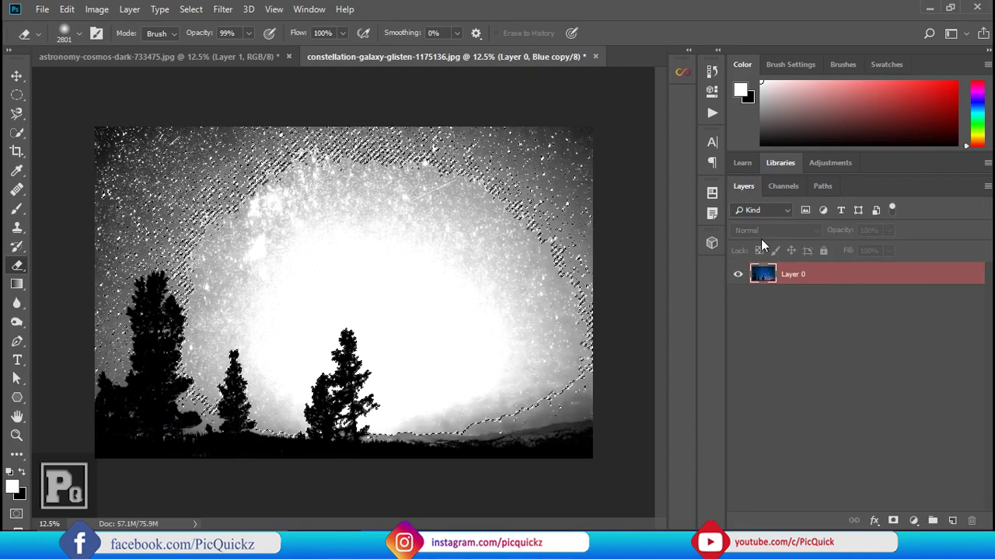
# Invert the selection, copy the trees onto Layer 1, and delete the original layers.
pyautogui.click(190, 9)
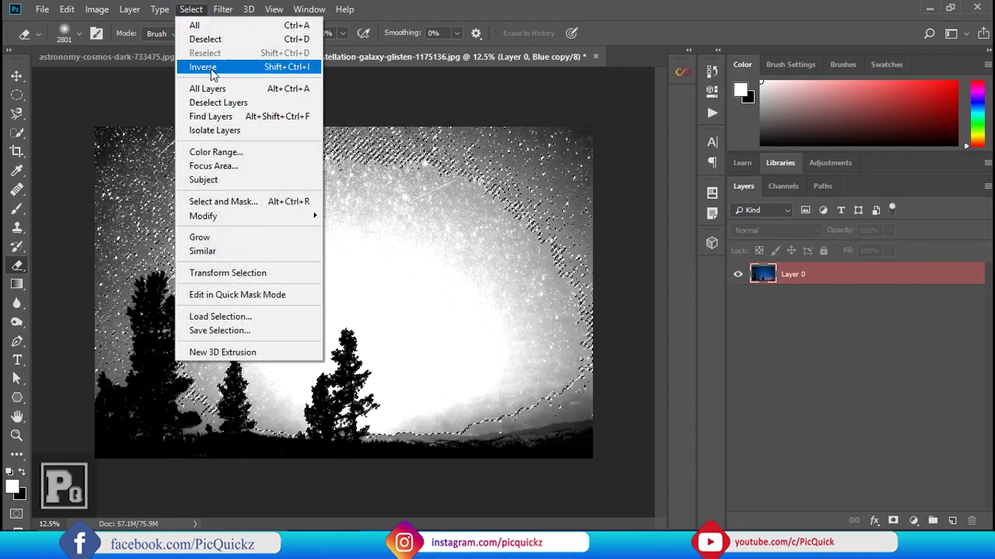
pyautogui.click(214, 67)
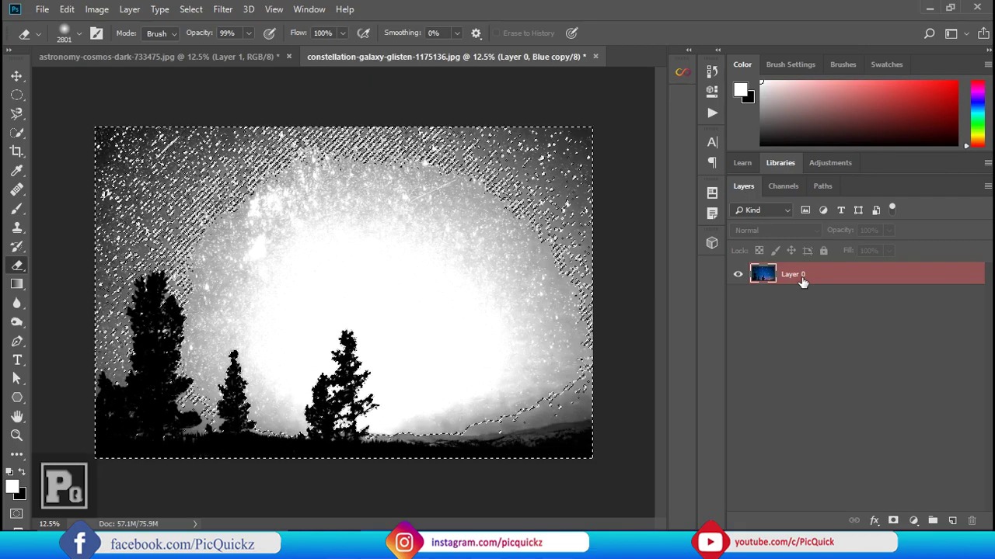
pyautogui.hotkey('ctrl', 'j')
pyautogui.hotkey('ctrl', 'j')
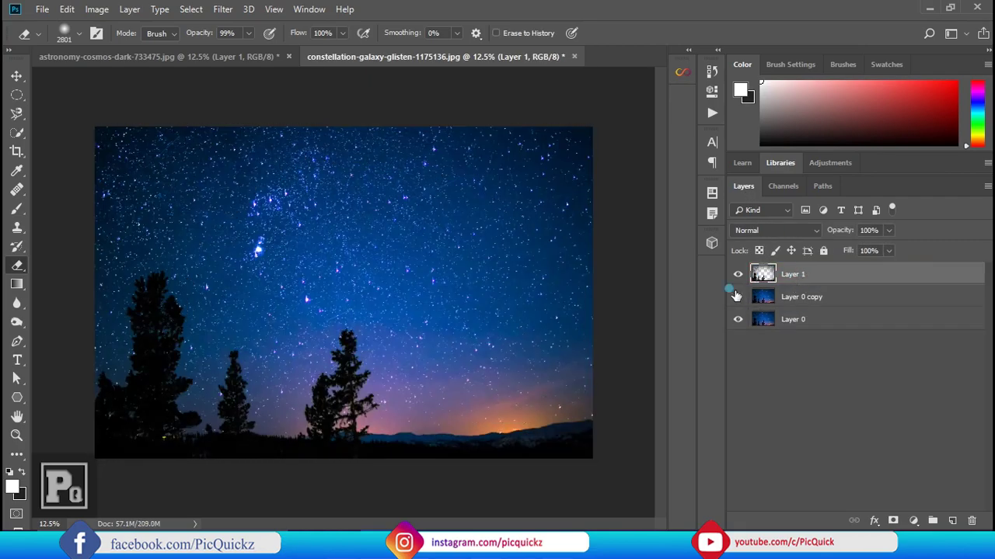
pyautogui.moveTo(738, 297); pyautogui.dragTo(738, 320)
pyautogui.click(801, 297)
pyautogui.hotkey('ctrl', 'e')
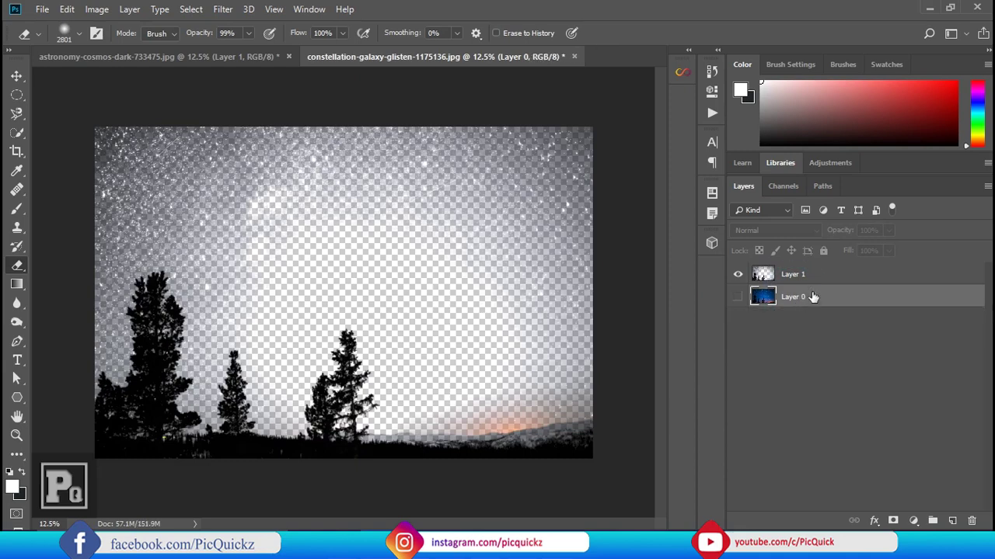
pyautogui.press('Delete')
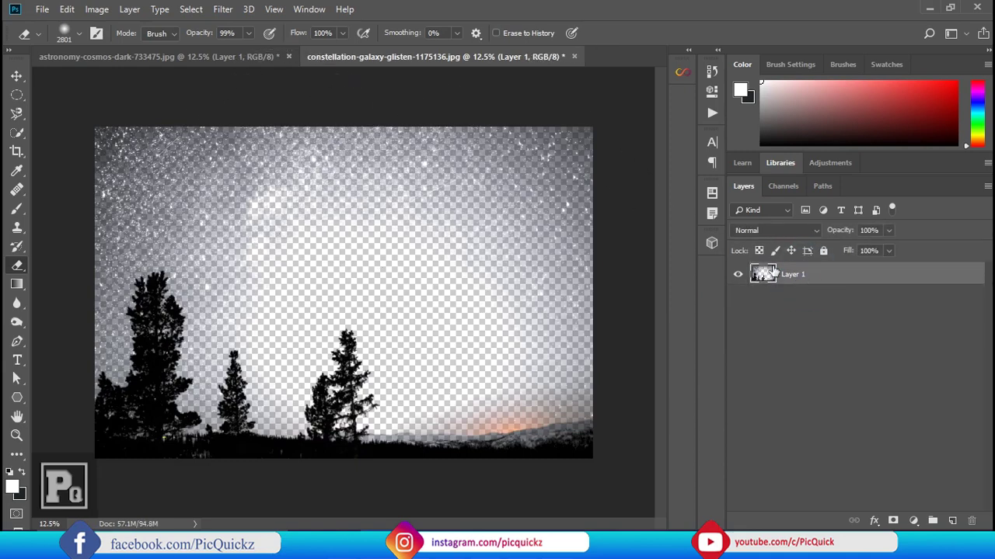
# Drag the tree cut-out into the star-trail document as Layer 2 and nudge it up-left.
pyautogui.press('v')
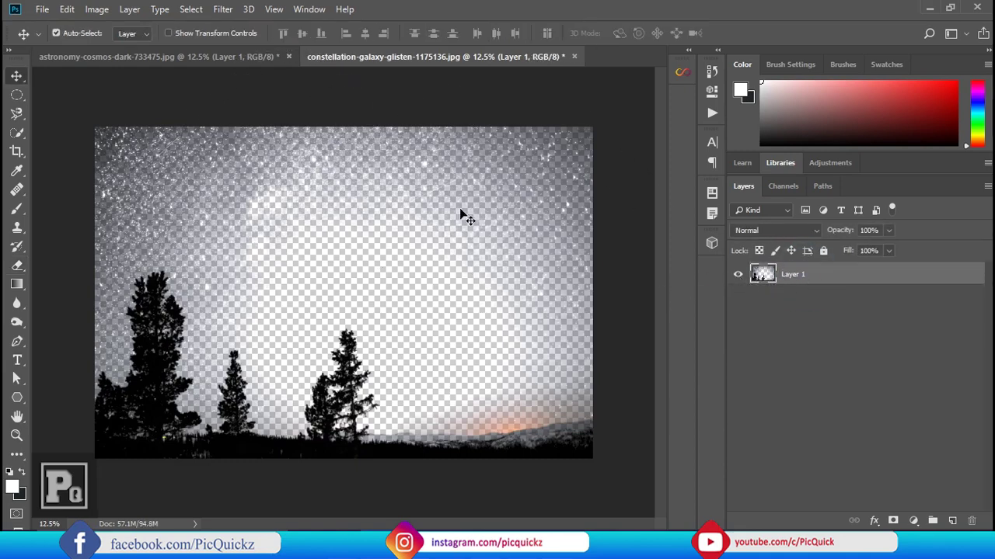
pyautogui.moveTo(373, 203)
pyautogui.mouseDown()
pyautogui.moveTo(172, 62)
pyautogui.moveTo(349, 279)
pyautogui.mouseUp()
pyautogui.moveTo(319, 328); pyautogui.dragTo(310, 329)
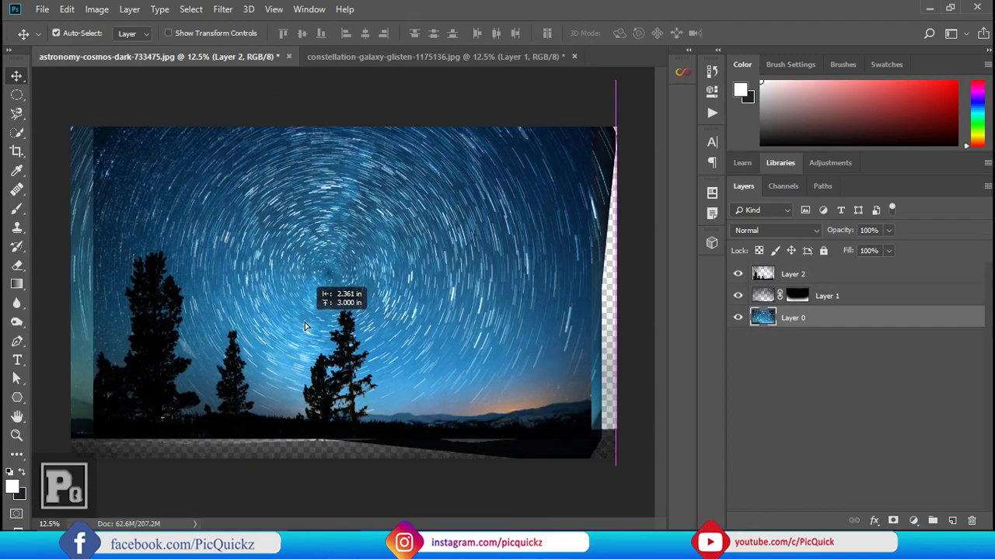
pyautogui.hotkey('ctrl', 'z')
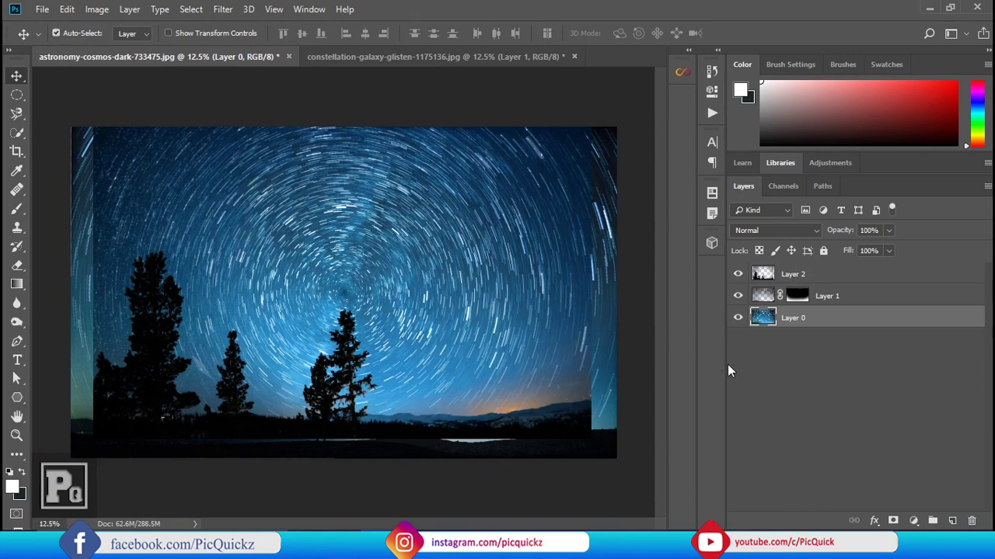
pyautogui.click(757, 276)
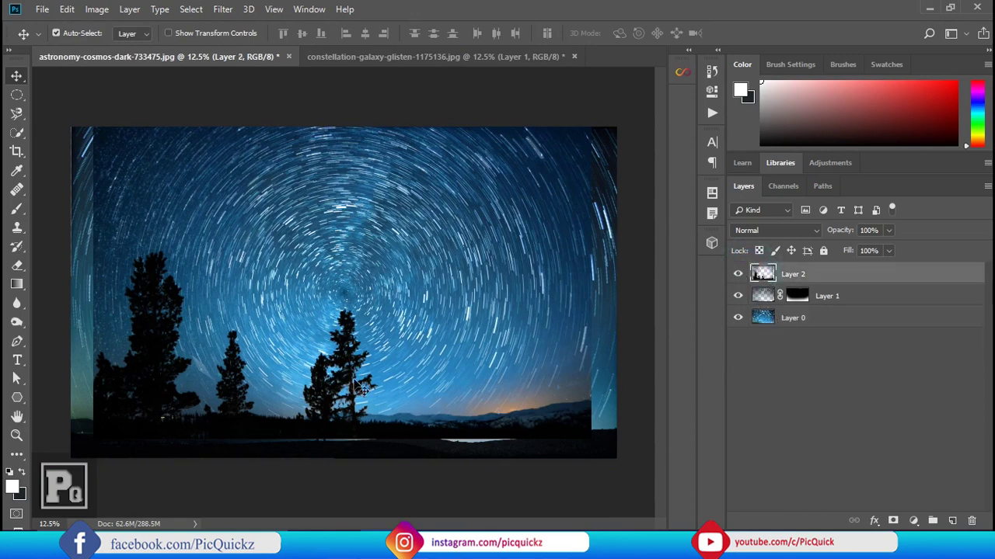
pyautogui.moveTo(184, 371)
pyautogui.mouseDown()
pyautogui.moveTo(153, 358)
pyautogui.moveTo(145, 375)
pyautogui.mouseUp()
# Scale Layer 2 to about 113.91% and shift it right and up.
pyautogui.hotkey('ctrl', 't')
pyautogui.moveTo(579, 117); pyautogui.dragTo(613, 94)
pyautogui.moveTo(519, 274); pyautogui.dragTo(539, 268)
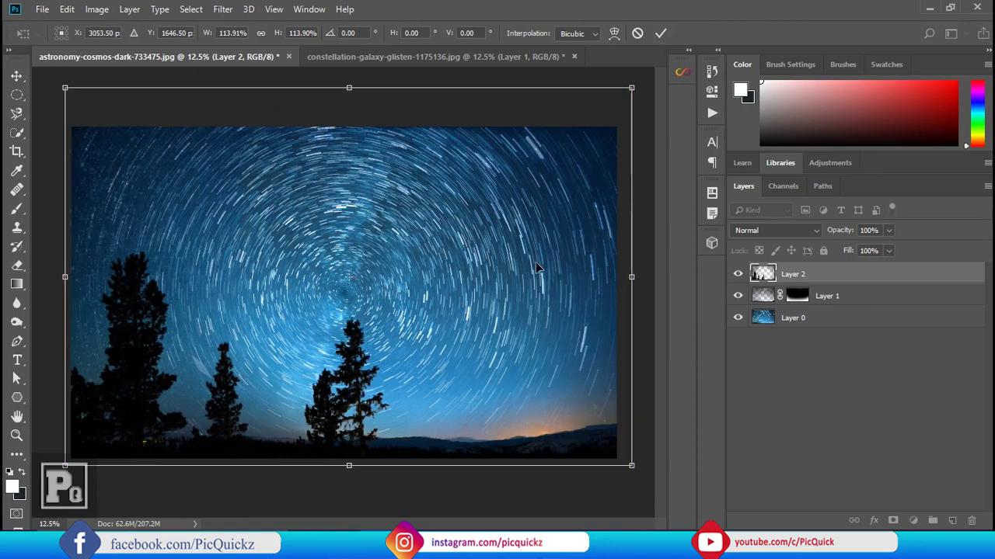
pyautogui.press('Return')
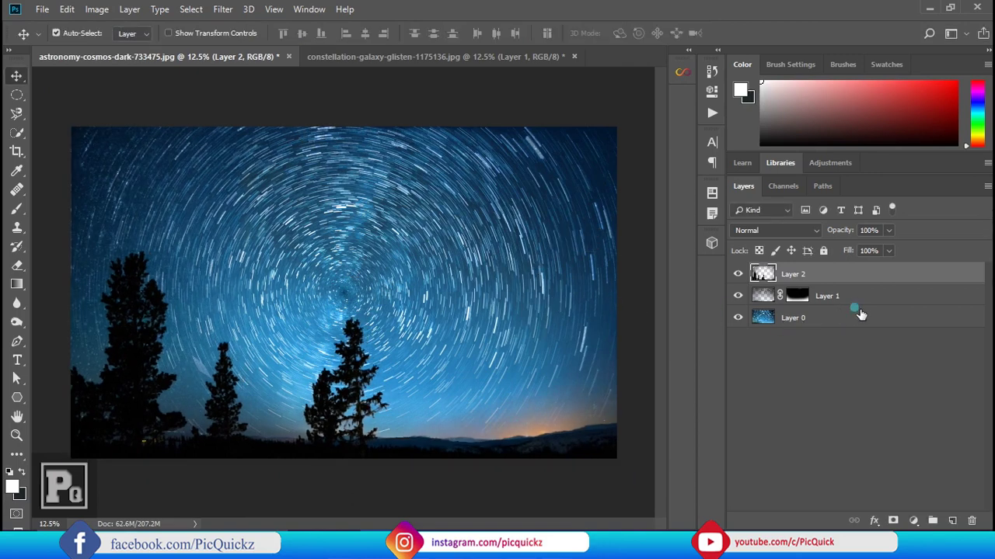
# Select Layer 0 together with the other layers and open their layer options.
pyautogui.click(859, 314)
pyautogui.keyDown('shift'); pyautogui.click(877, 279); pyautogui.keyUp('shift')
pyautogui.rightClick(877, 278)
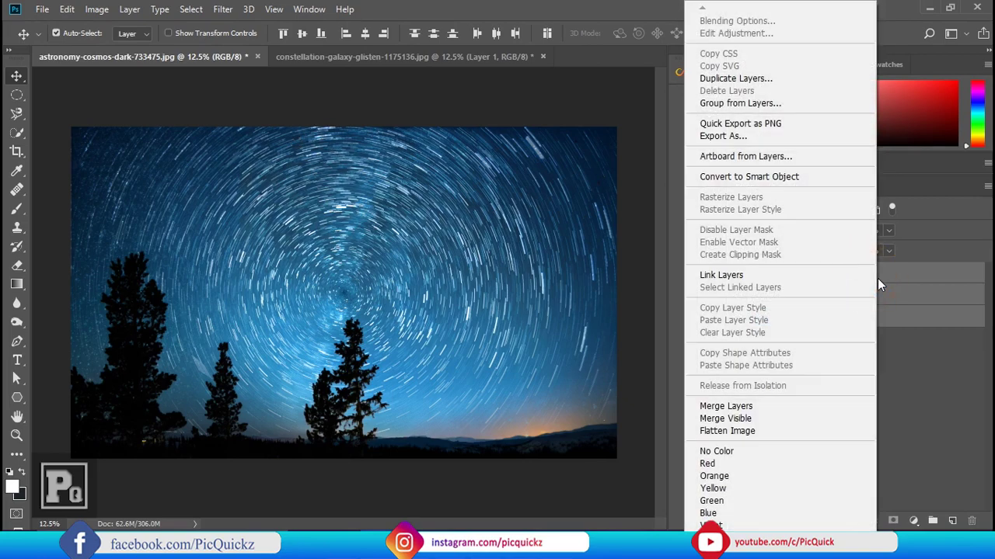
# Convert the layers to a smart object and apply Camera Raw: Temperature -13, Contrast +17, Clarity +23.
pyautogui.click(746, 172)
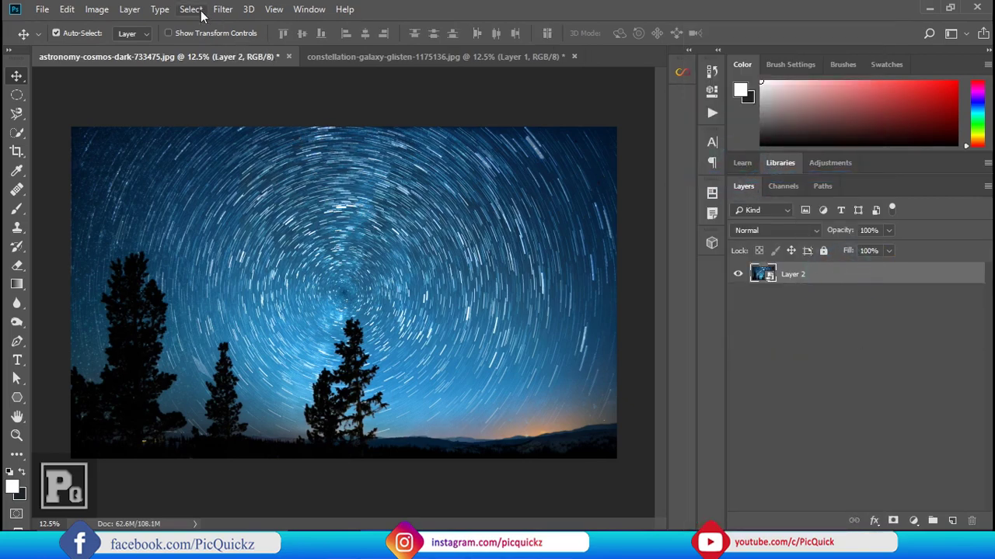
pyautogui.click(249, 9)
pyautogui.click(257, 96)
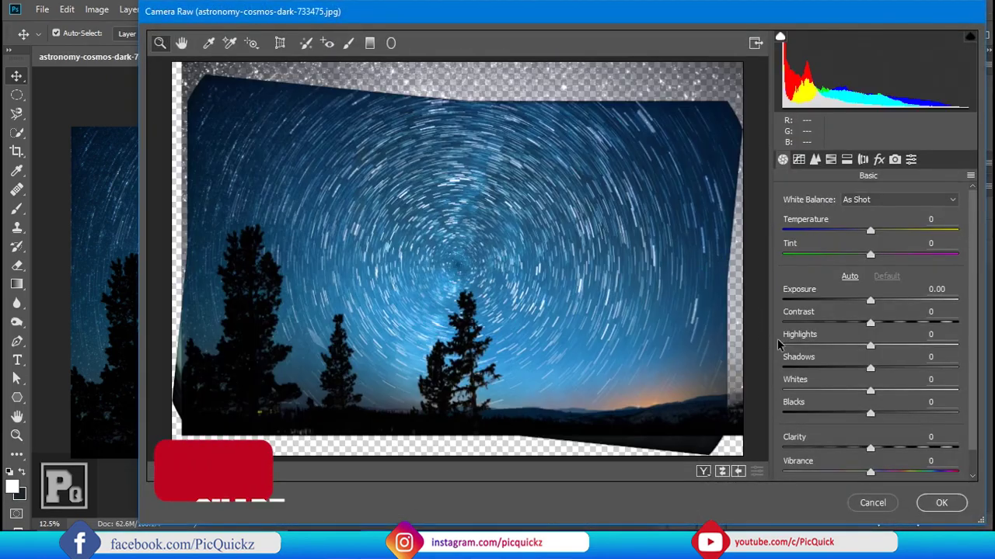
pyautogui.moveTo(870, 231)
pyautogui.mouseDown()
pyautogui.moveTo(859, 231)
pyautogui.moveTo(891, 256)
pyautogui.moveTo(880, 257)
pyautogui.mouseUp()
pyautogui.moveTo(870, 301)
pyautogui.mouseDown()
pyautogui.moveTo(884, 303)
pyautogui.moveTo(868, 301)
pyautogui.mouseUp()
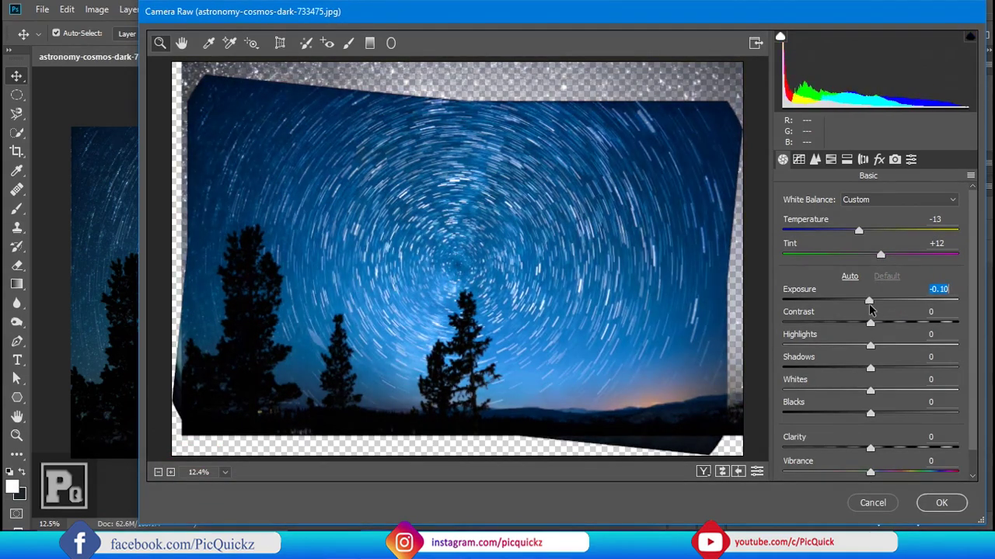
pyautogui.moveTo(869, 334)
pyautogui.mouseDown()
pyautogui.moveTo(883, 336)
pyautogui.moveTo(859, 346)
pyautogui.moveTo(899, 390)
pyautogui.moveTo(856, 413)
pyautogui.mouseUp()
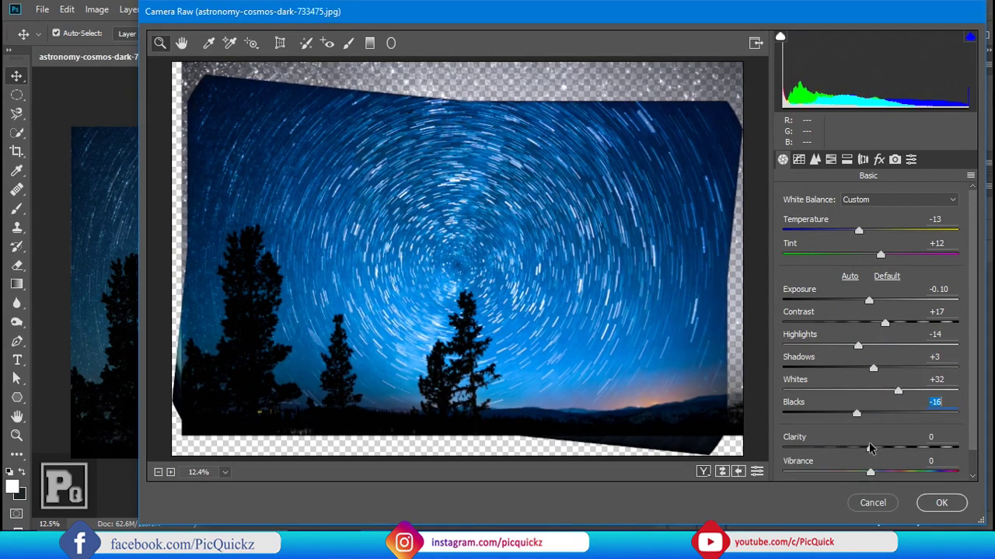
pyautogui.moveTo(870, 449); pyautogui.dragTo(890, 449)
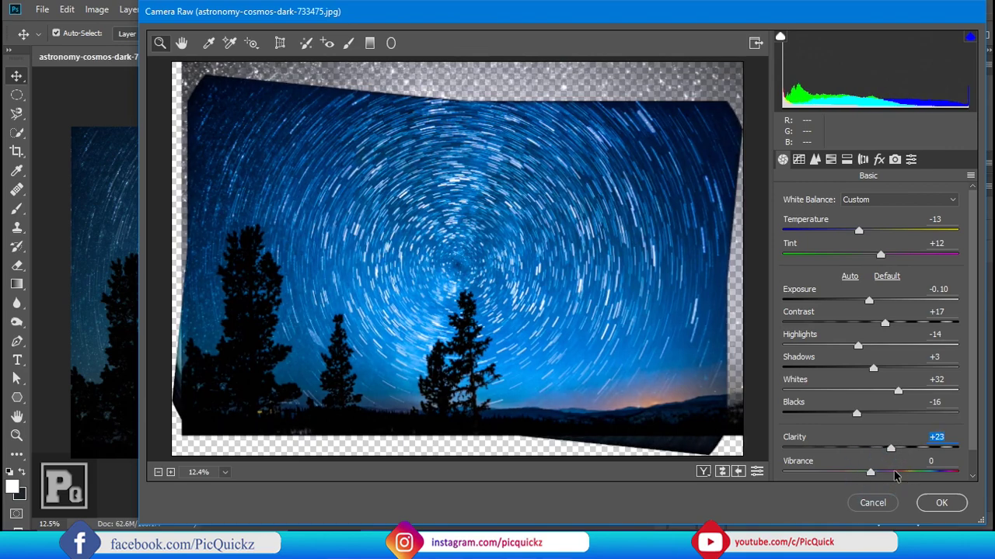
pyautogui.click(941, 503)
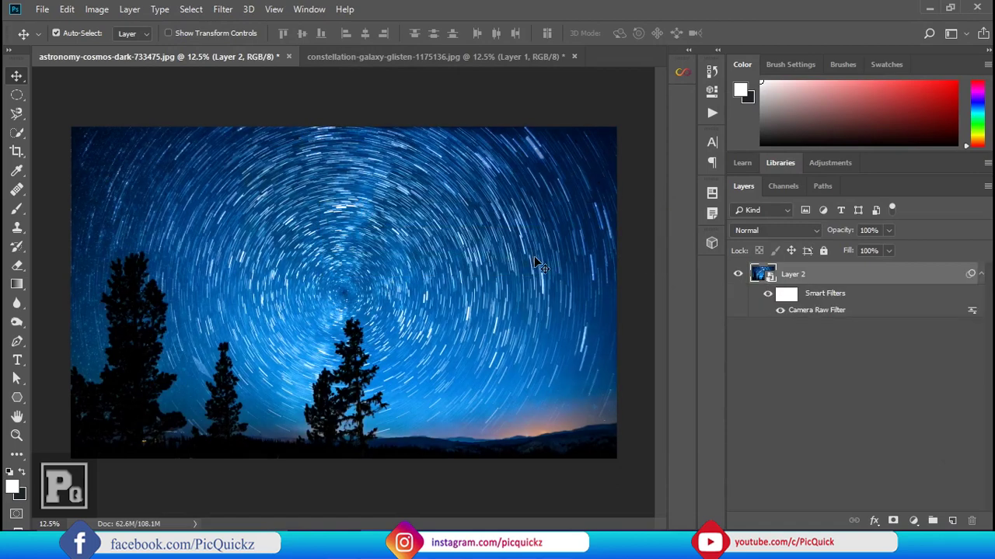
# Compare the Camera Raw filter on and off, then hide all panels and fit the composite to the window.
pyautogui.click(767, 295)
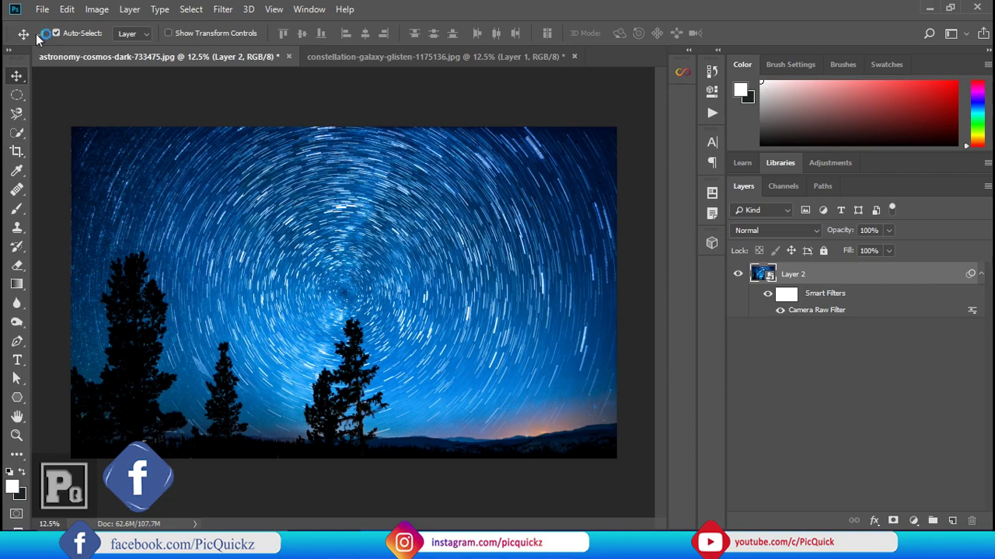
pyautogui.click(67, 9)
pyautogui.click(62, 100)
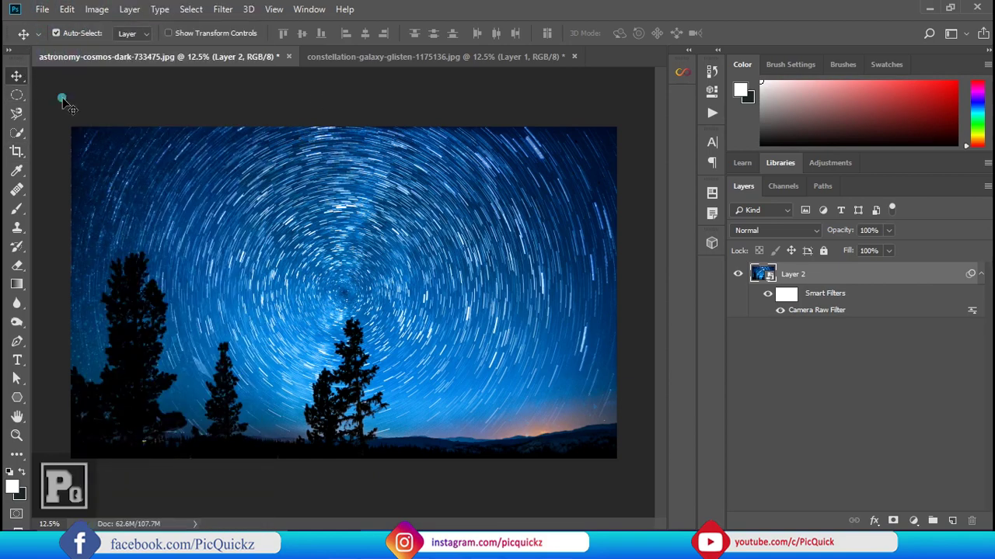
pyautogui.press('Tab')
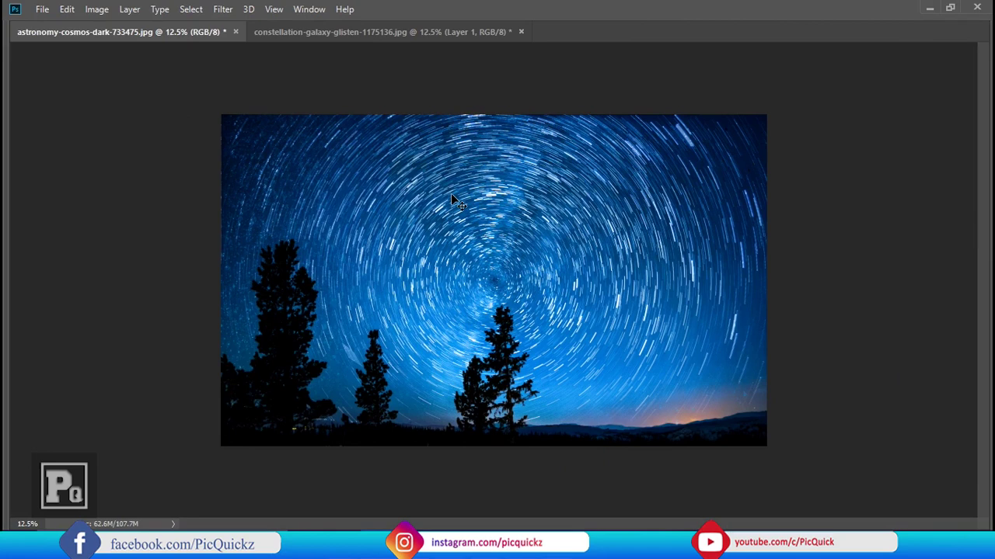
pyautogui.hotkey('ctrl', '0')
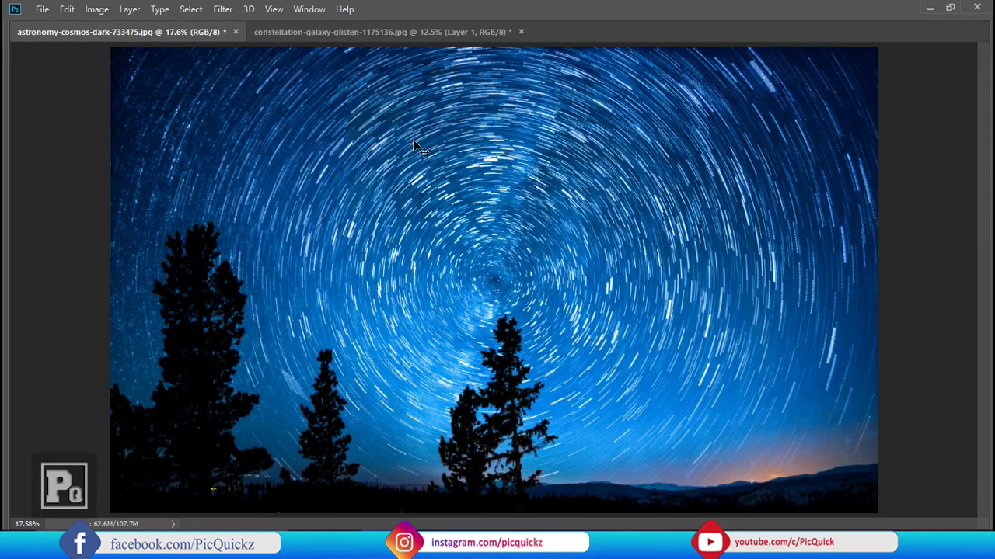